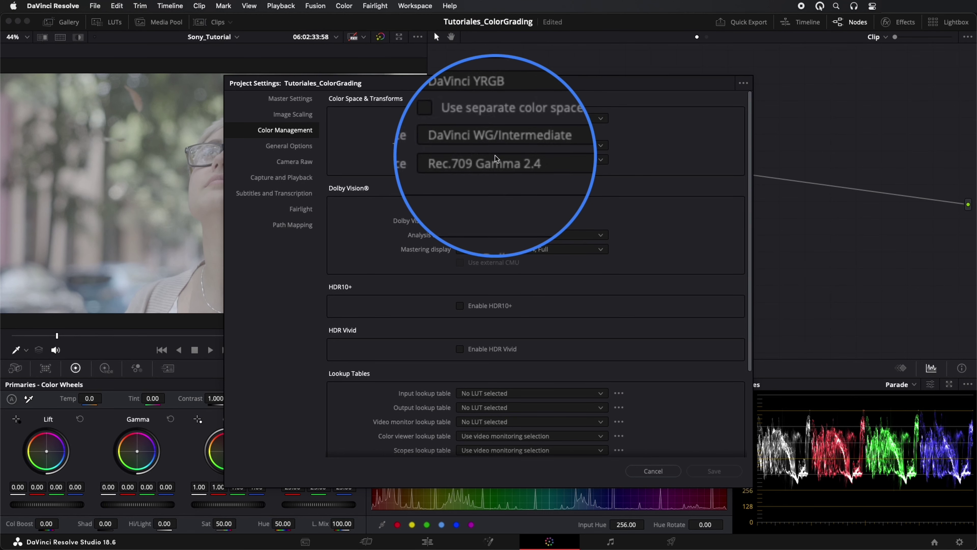
Step: Close Project Settings, keeping DaVinci WG/Intermediate and Rec.709 Gamma 2.4 colour management
left_click(653, 470)
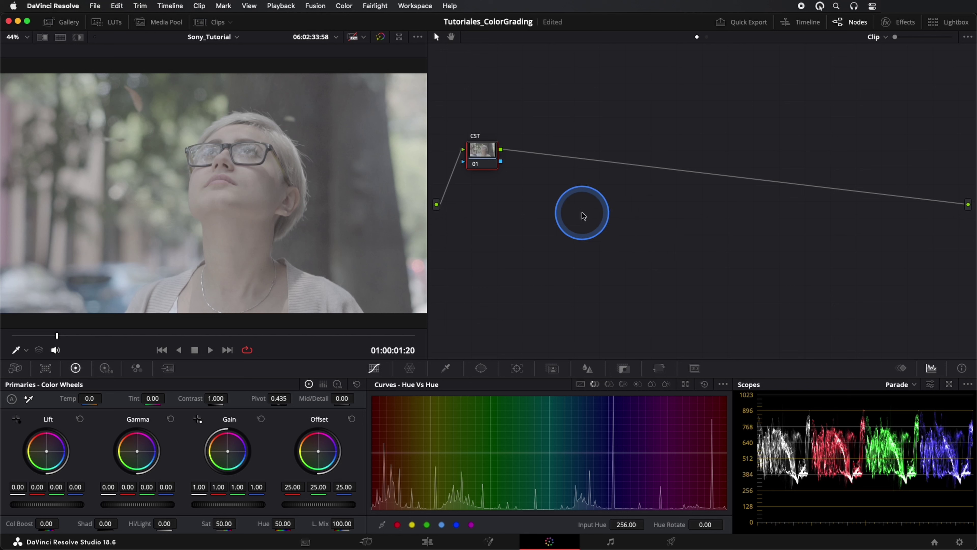
Step: Add a serial node after CST and position node 10 as the second CST node
left_click_drag(499, 167, 531, 114)
key("alt+s")
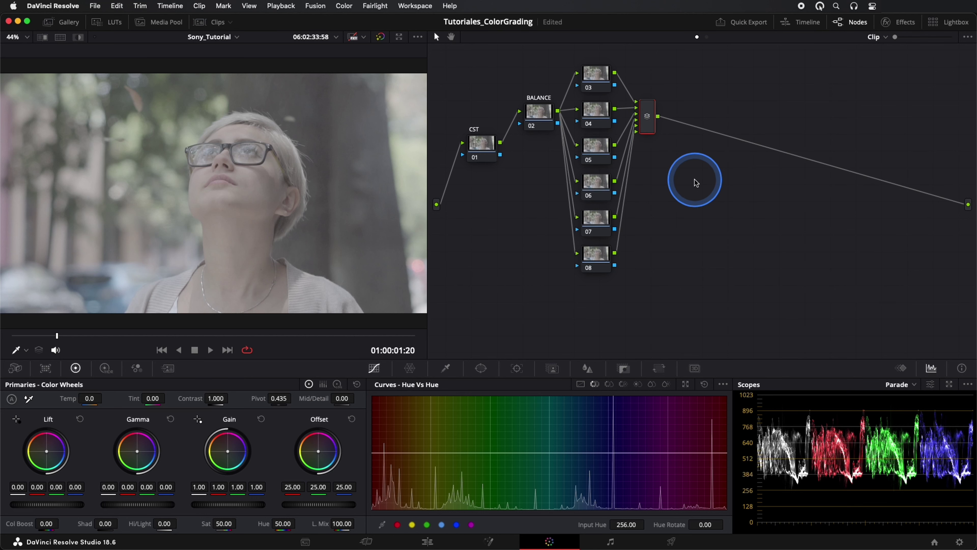
left_click(773, 163)
left_click_drag(698, 127, 695, 125)
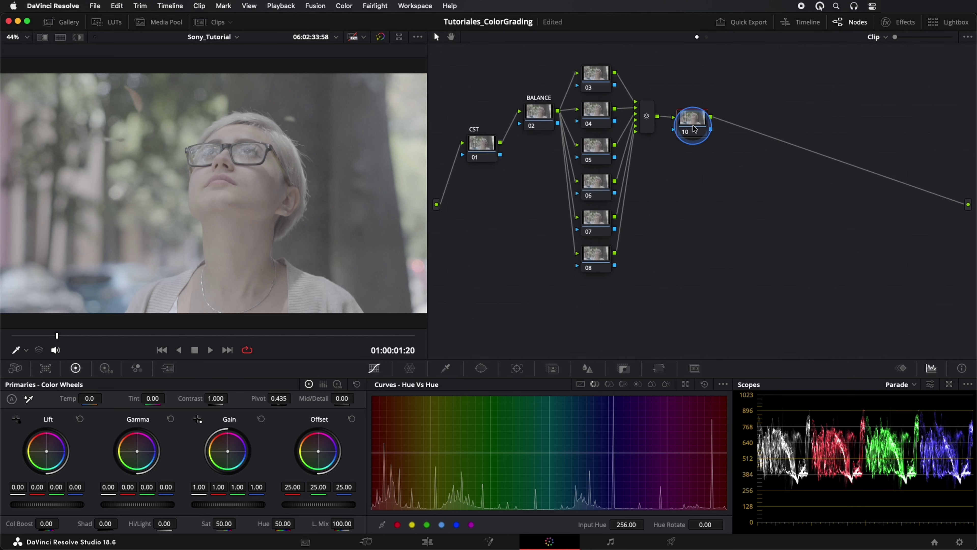
left_click(800, 208)
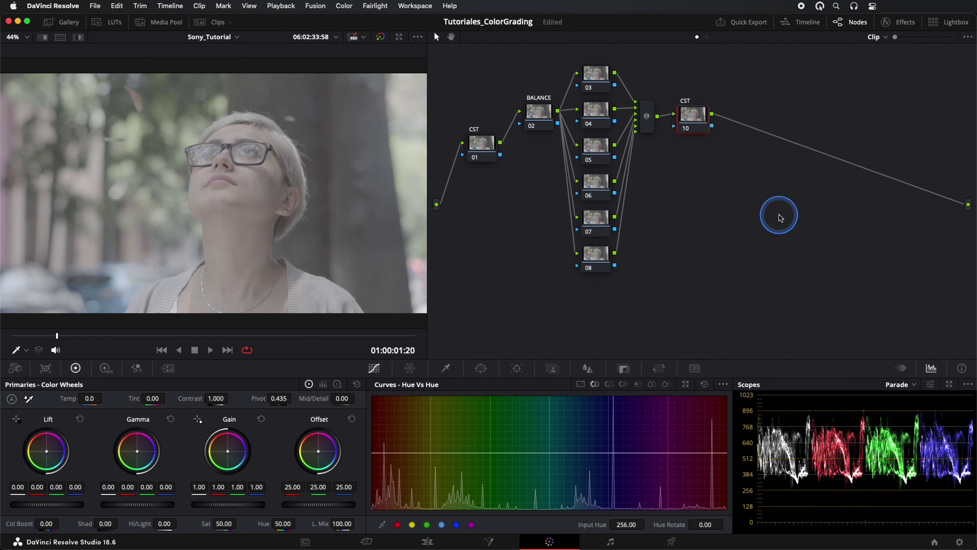
Step: Add the LUT node, four parallel nodes and final node 17, then arrange the graph
key("alt+s")
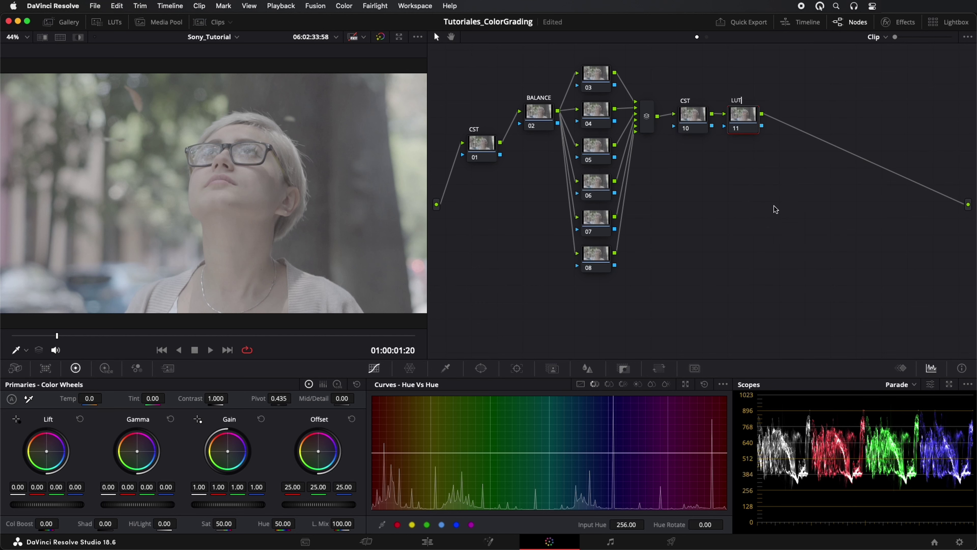
key("alt+s")
key("alt+p")
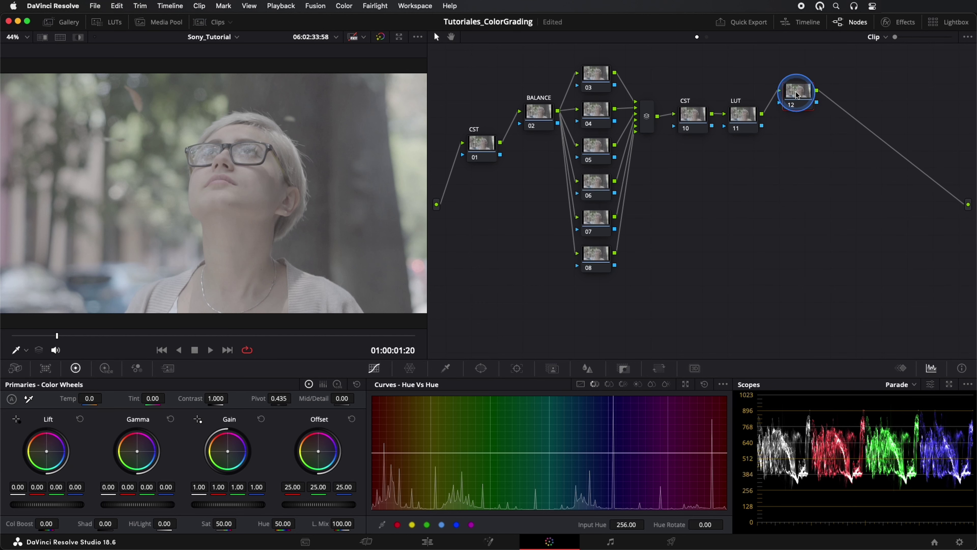
key("alt+p")
key("alt+p")
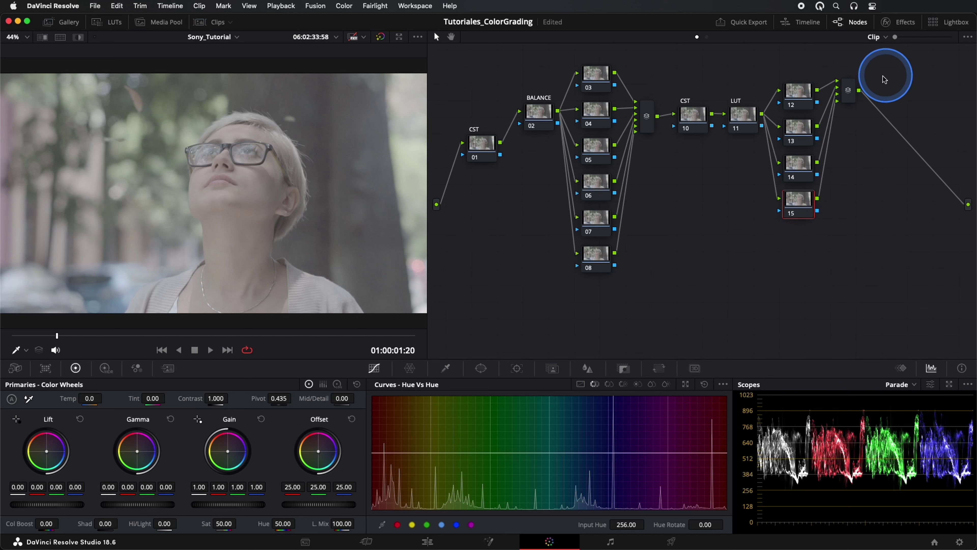
left_click(852, 97)
key("alt+s")
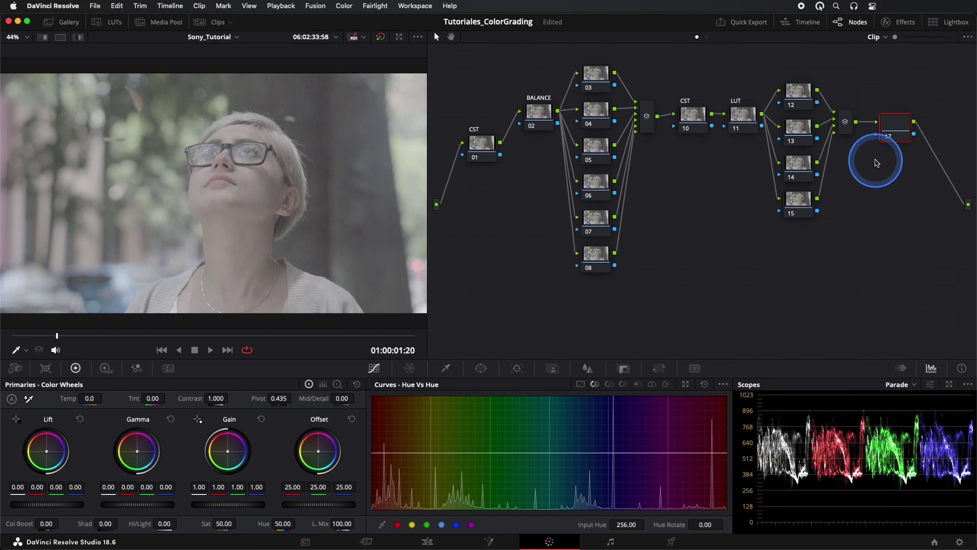
left_click_drag(796, 70, 804, 211)
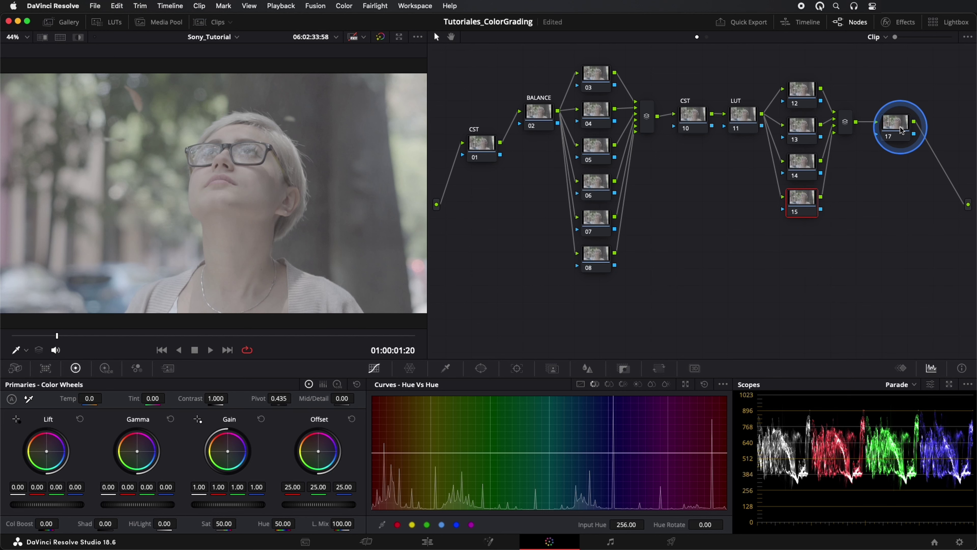
left_click_drag(900, 125, 885, 130)
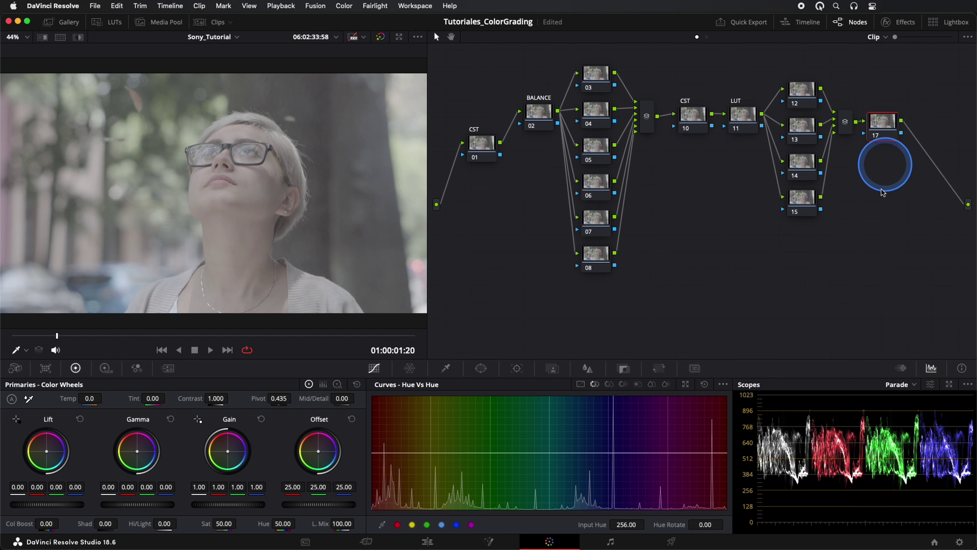
left_click(489, 150)
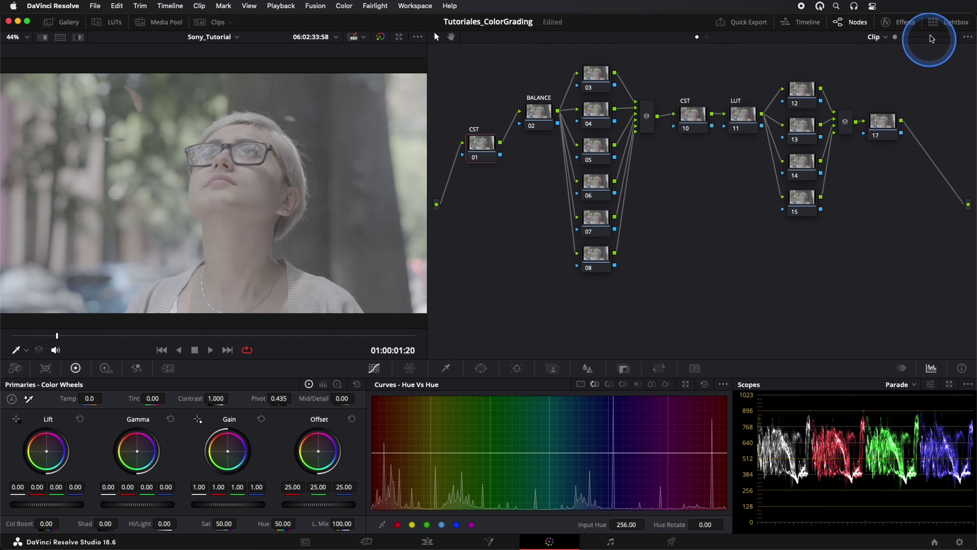
Step: Apply Color Space Transform to node 01 with input Sony S-Gamut3.Cine and Sony S-Log3
left_click(899, 23)
scroll(848, 196, "down", 3)
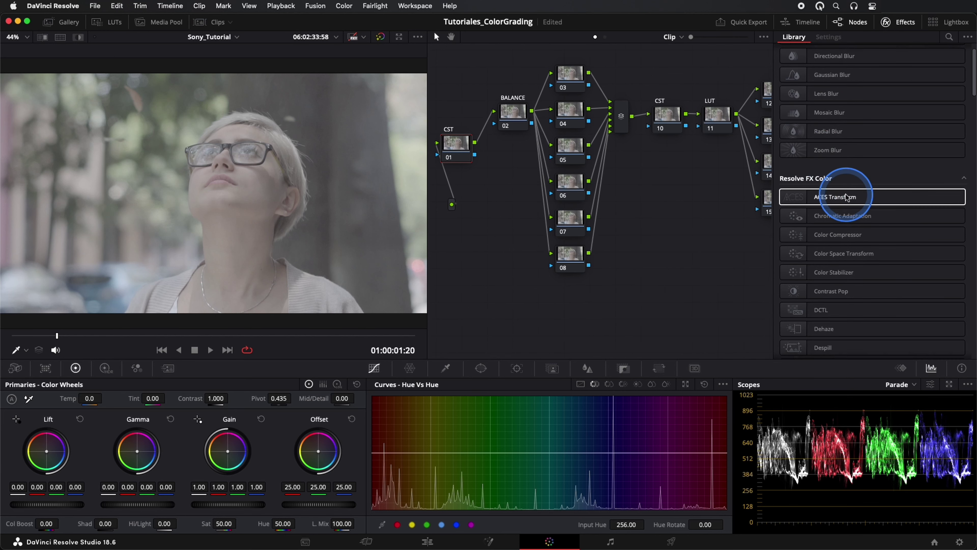
left_click_drag(849, 223, 457, 150)
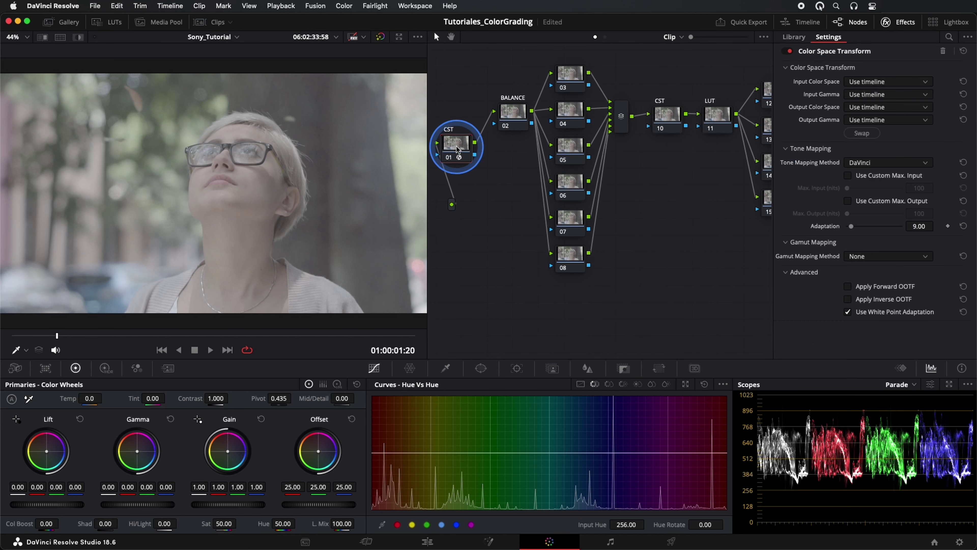
left_click(892, 109)
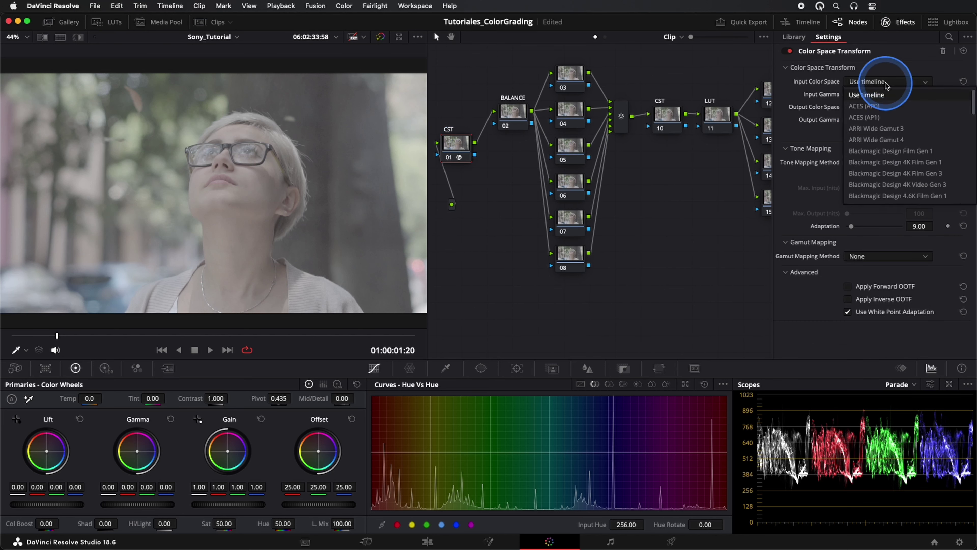
scroll(900, 161, "down", 10)
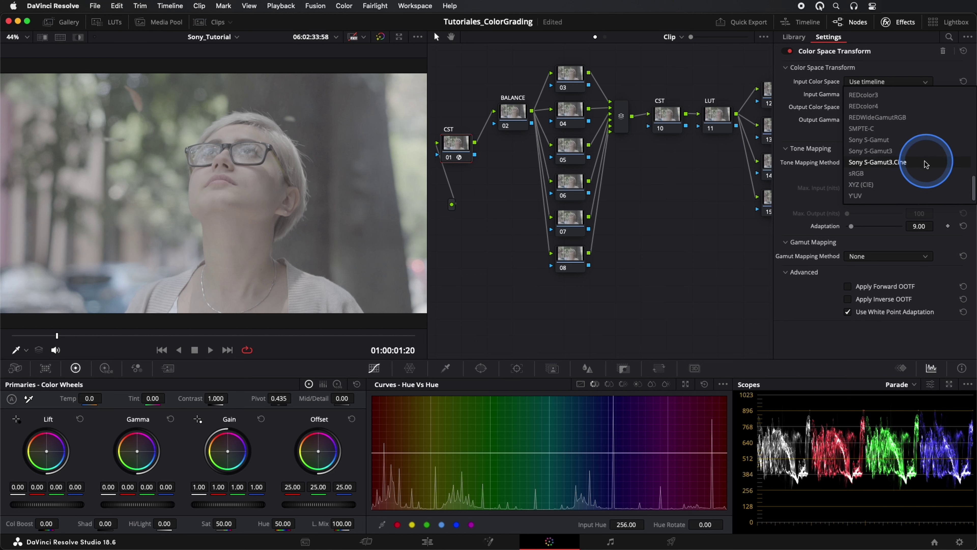
left_click(876, 164)
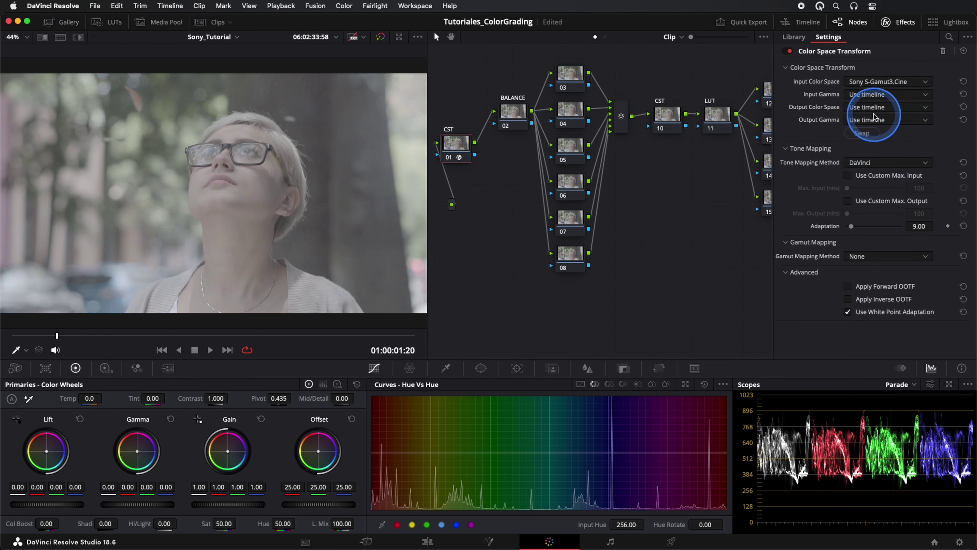
left_click(876, 96)
scroll(909, 169, "down", 10)
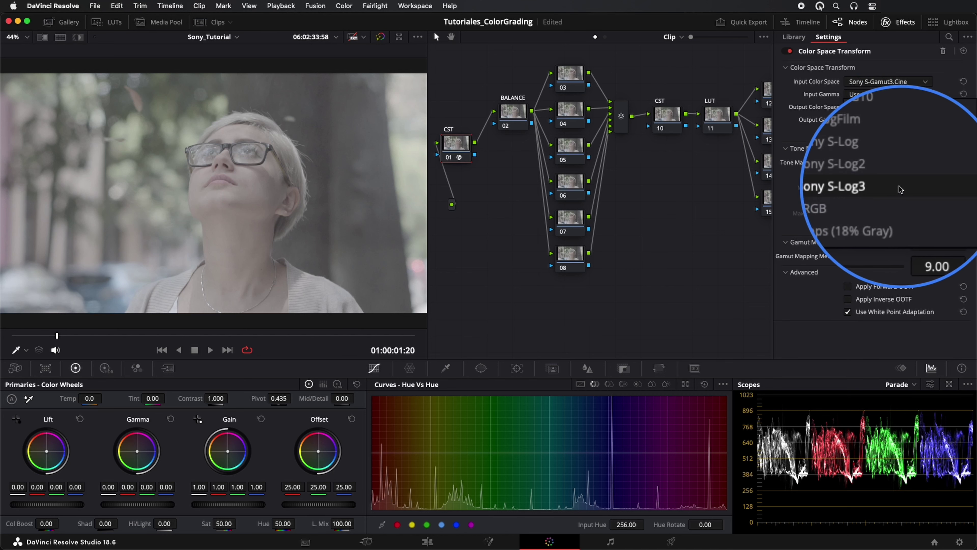
left_click(876, 189)
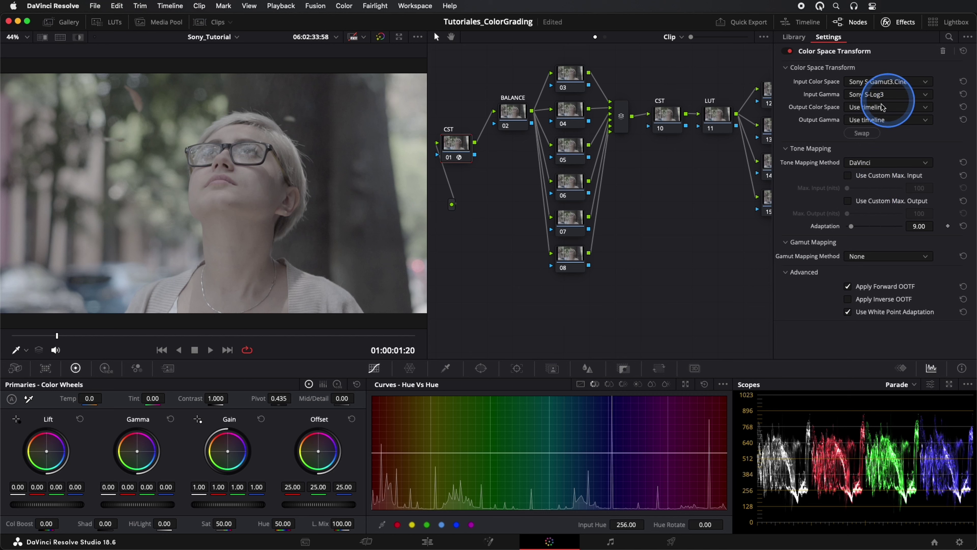
Step: Set the CST output to DaVinci Wide Gamut with DaVinci Intermediate gamma
left_click(873, 110)
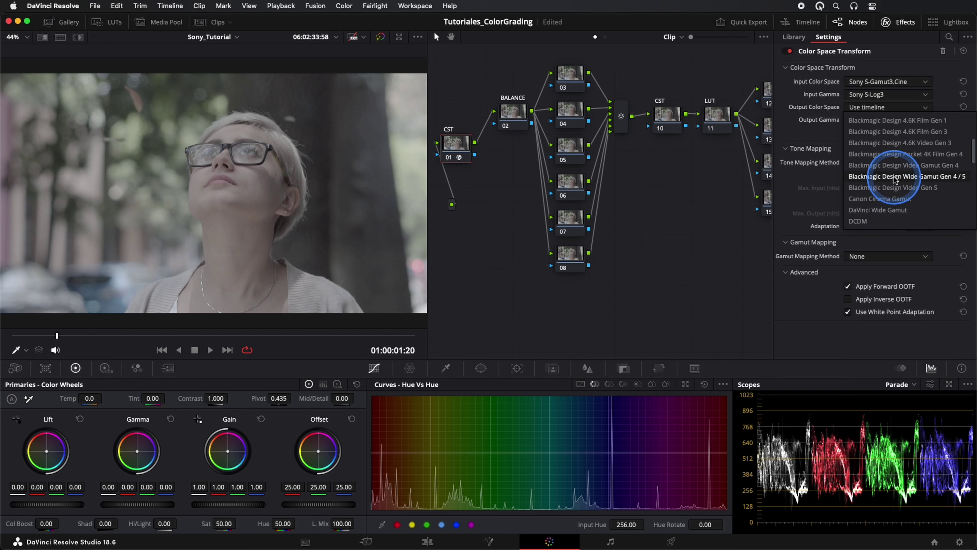
left_click(879, 215)
left_click(879, 121)
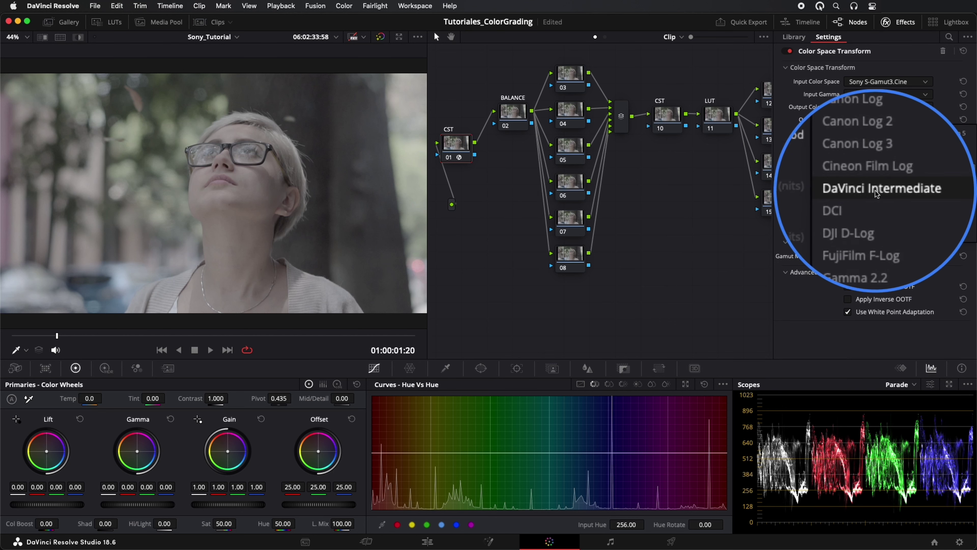
left_click(877, 189)
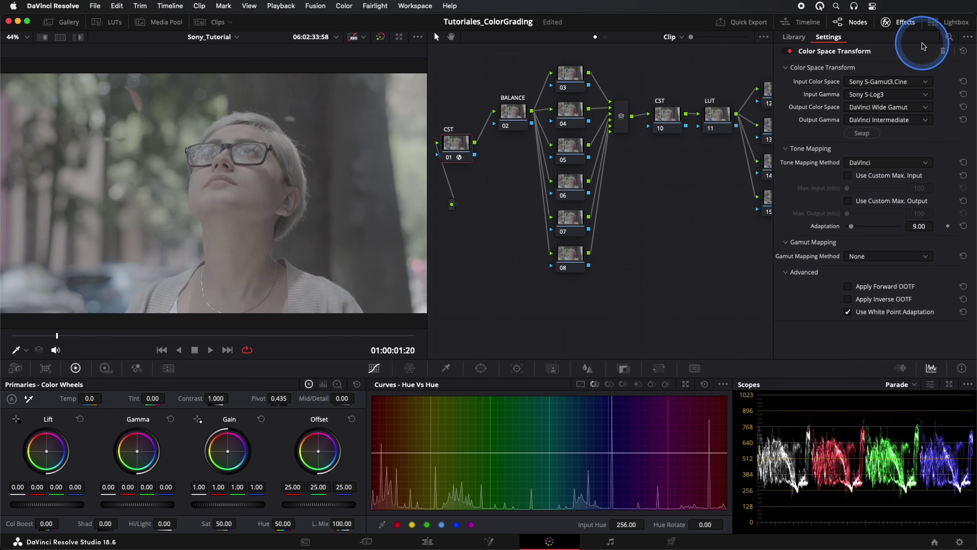
left_click(905, 24)
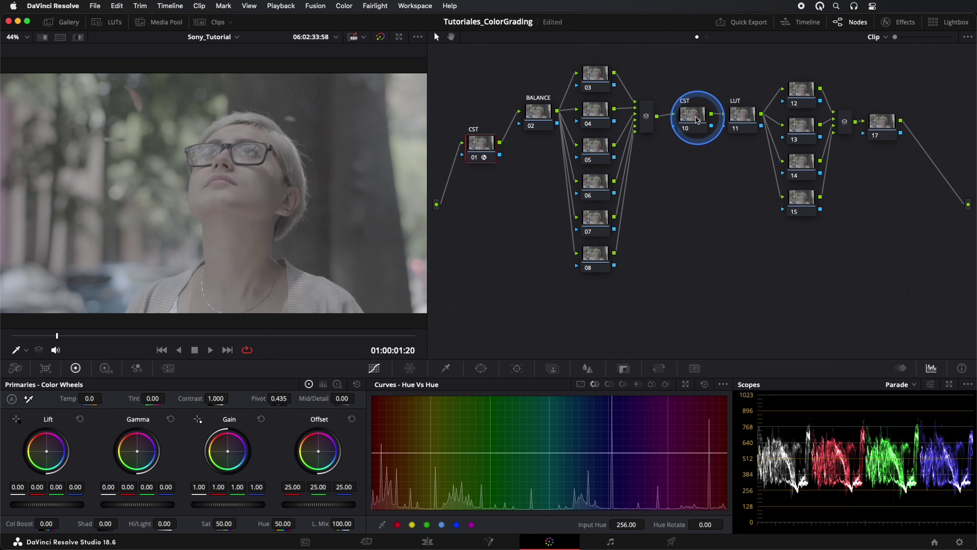
Step: Apply Color Space Transform to node 10 with input DaVinci Wide Gamut / DaVinci Intermediate
left_click(900, 21)
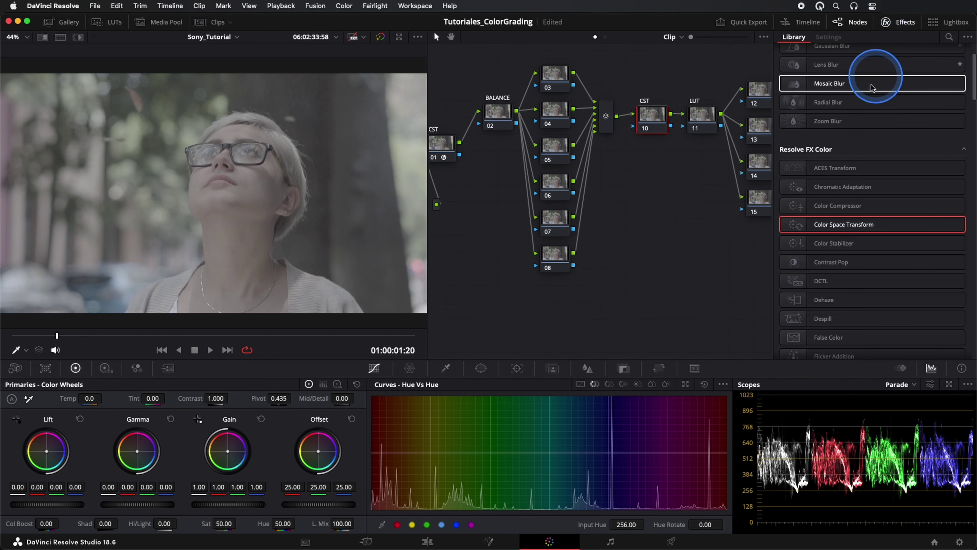
left_click_drag(804, 223, 653, 114)
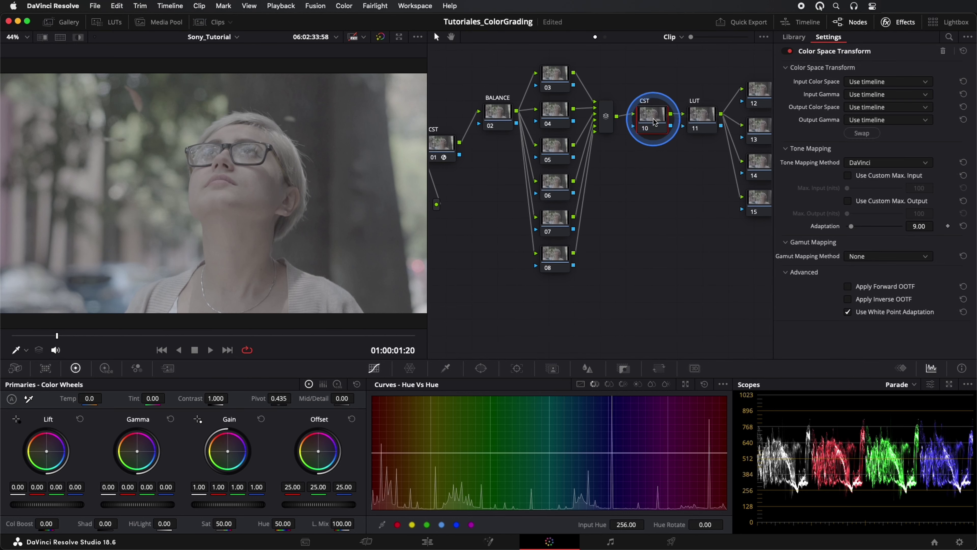
left_click(872, 82)
scroll(897, 181, "down", 2)
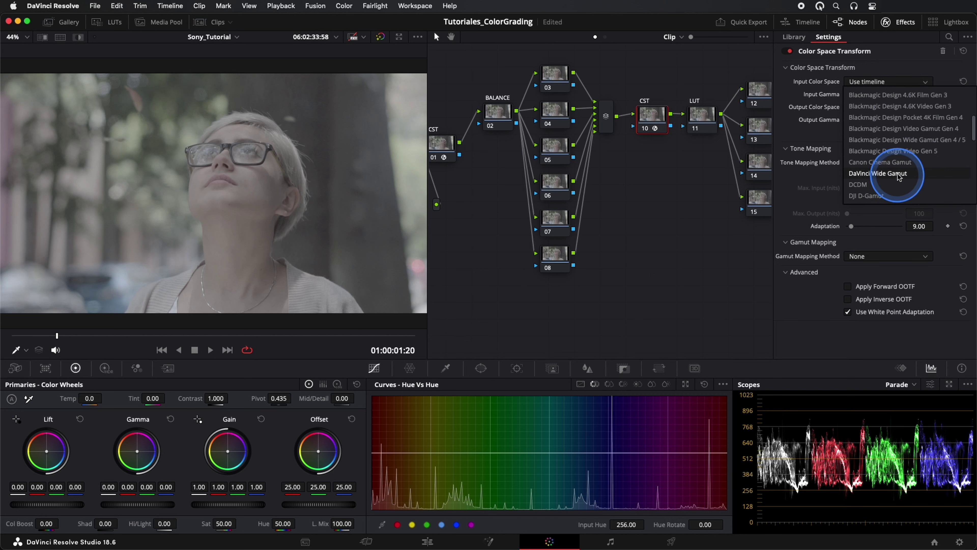
left_click(880, 178)
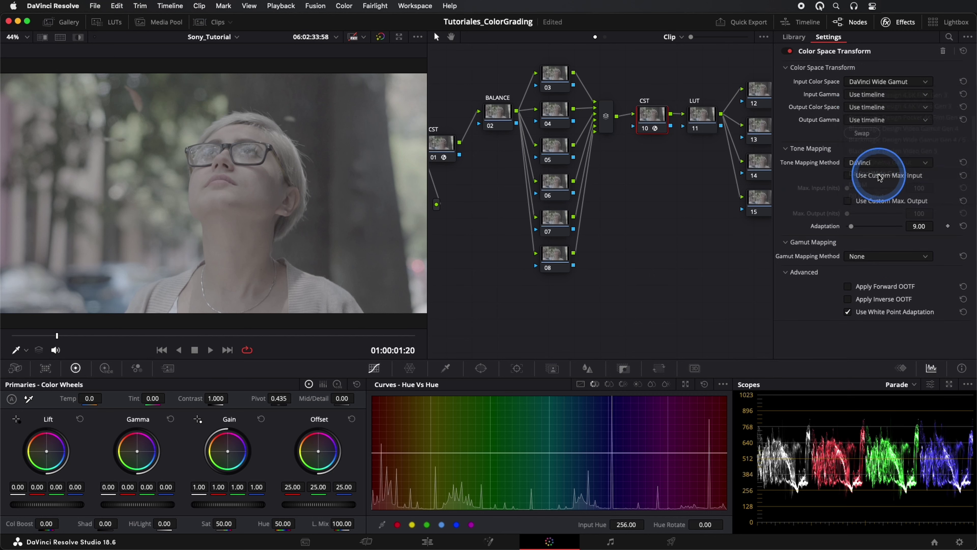
left_click(874, 116)
scroll(892, 154, "down", 3)
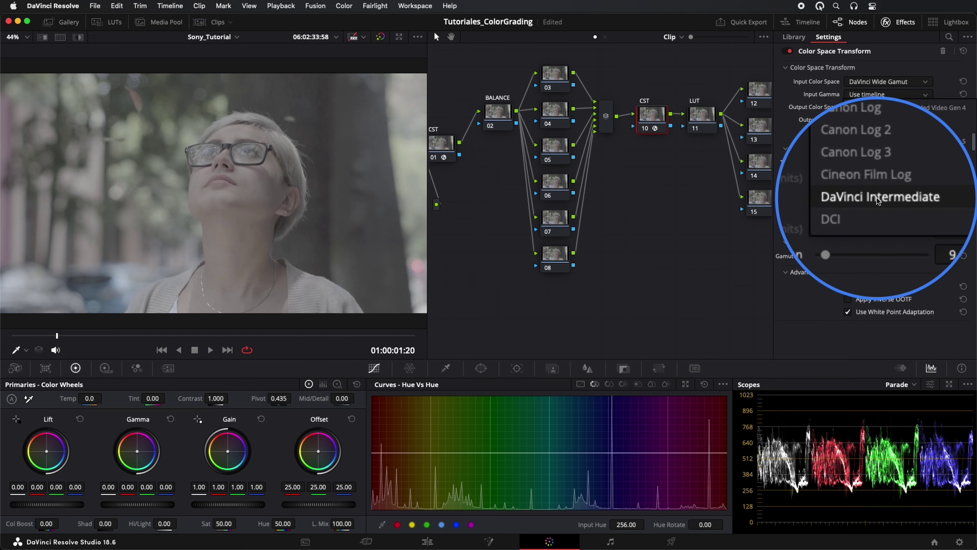
left_click(878, 197)
Step: Set node 10's CST output to Rec.709 with Cineon Film Log gamma
left_click(885, 107)
scroll(887, 161, "down", 3)
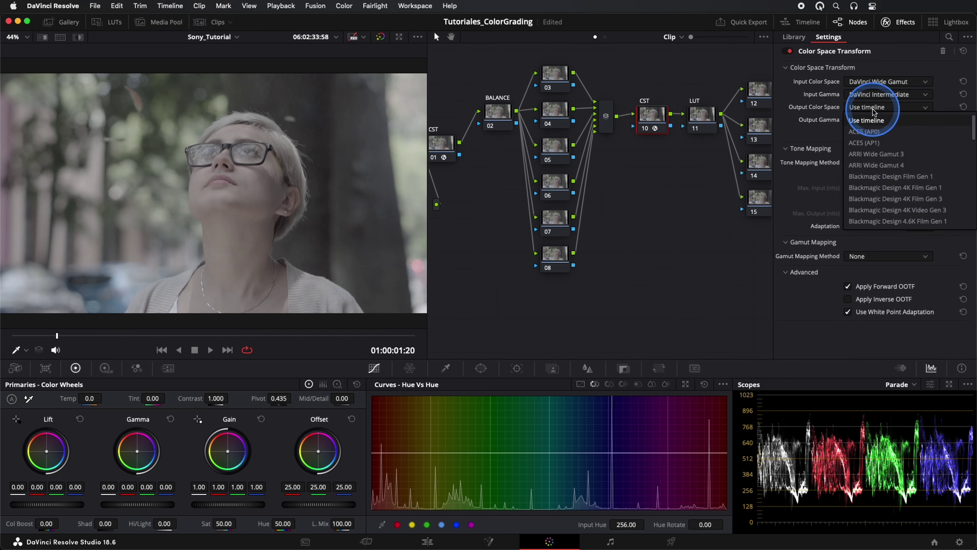
scroll(887, 161, "down", 3)
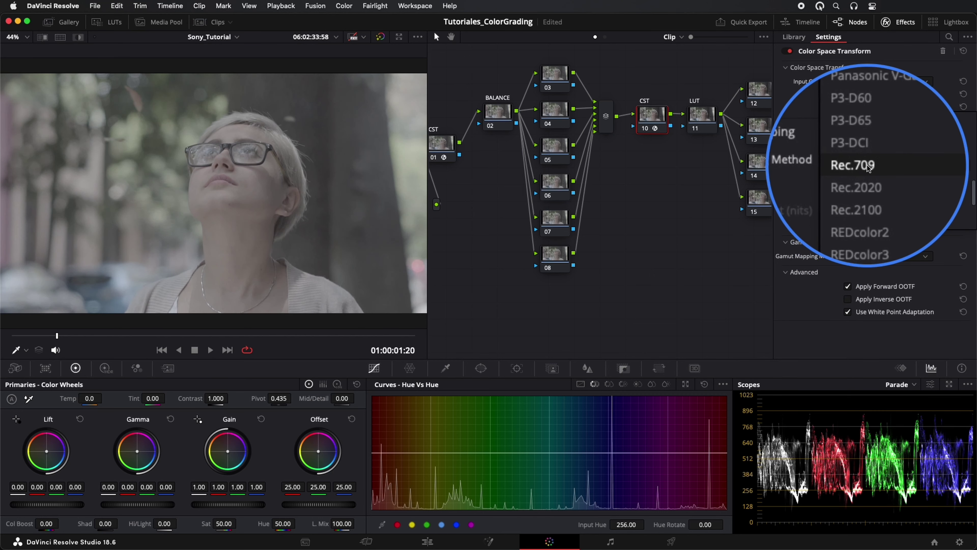
left_click(878, 168)
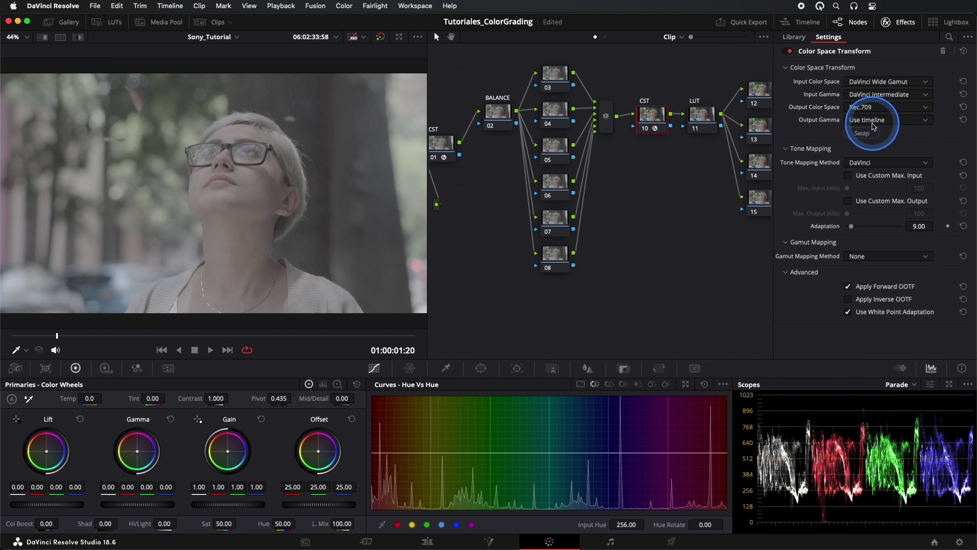
left_click(881, 120)
scroll(890, 185, "down", 3)
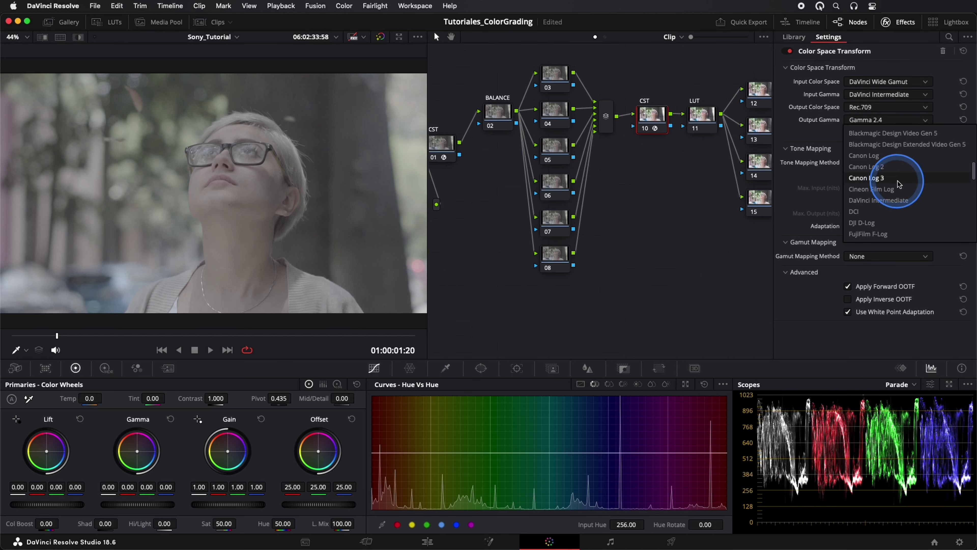
left_click(899, 188)
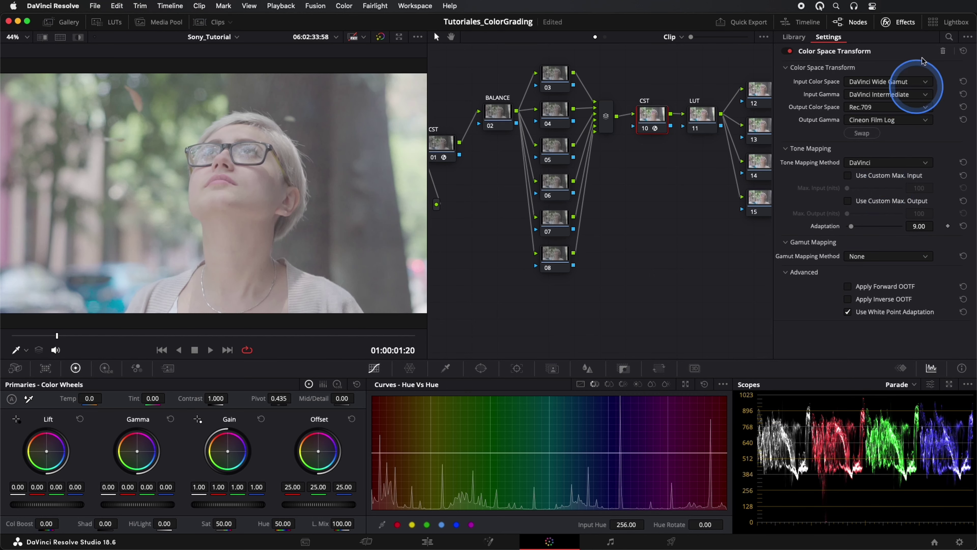
left_click(907, 25)
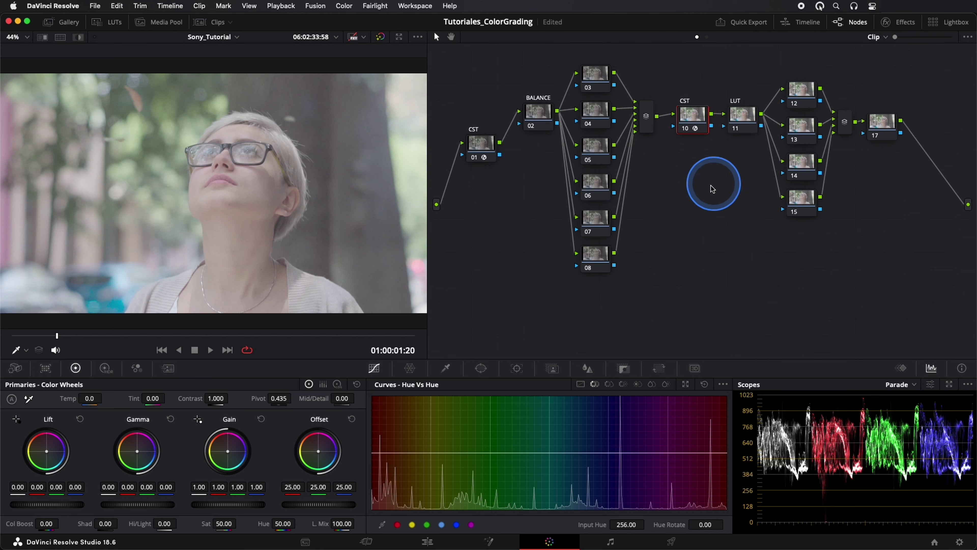
Step: Apply the Film Looks LUT Rec709 Kodak 2383 D65 to node 11, then select node 02
right_click(744, 117)
mouse_move(785, 228)
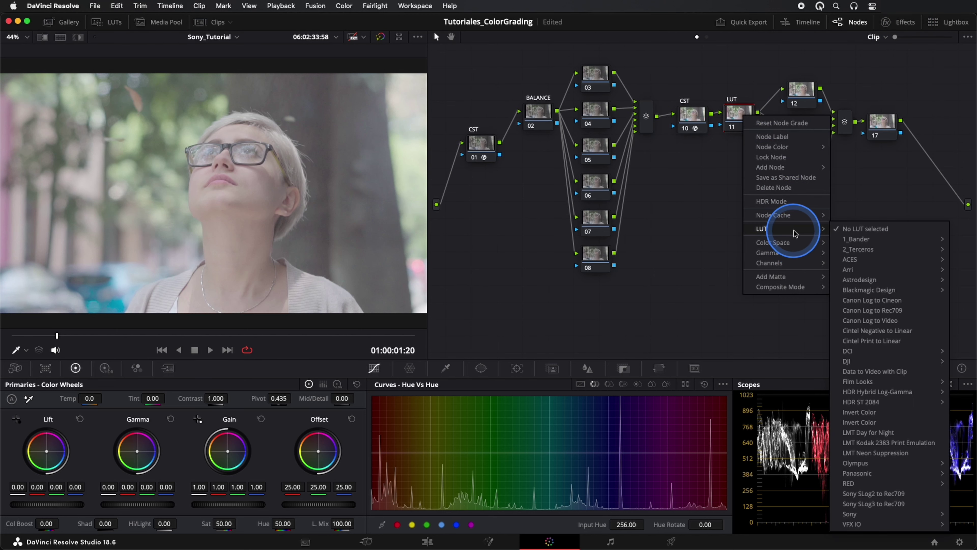
mouse_move(885, 382)
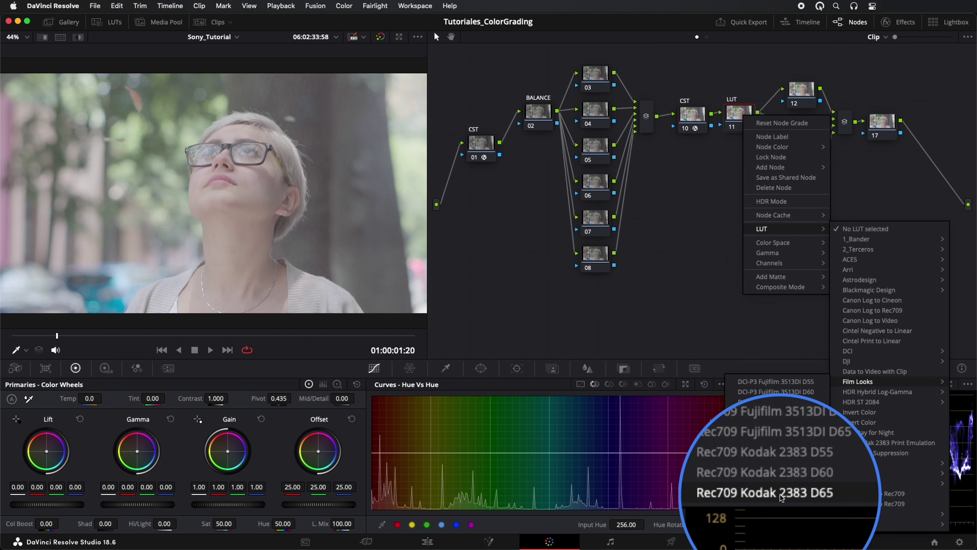
left_click(780, 454)
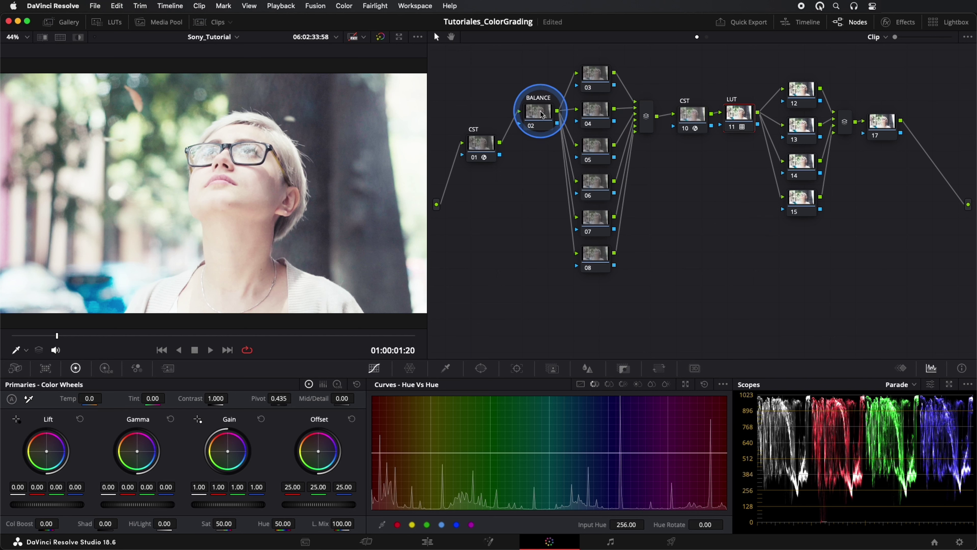
left_click_drag(540, 113, 535, 115)
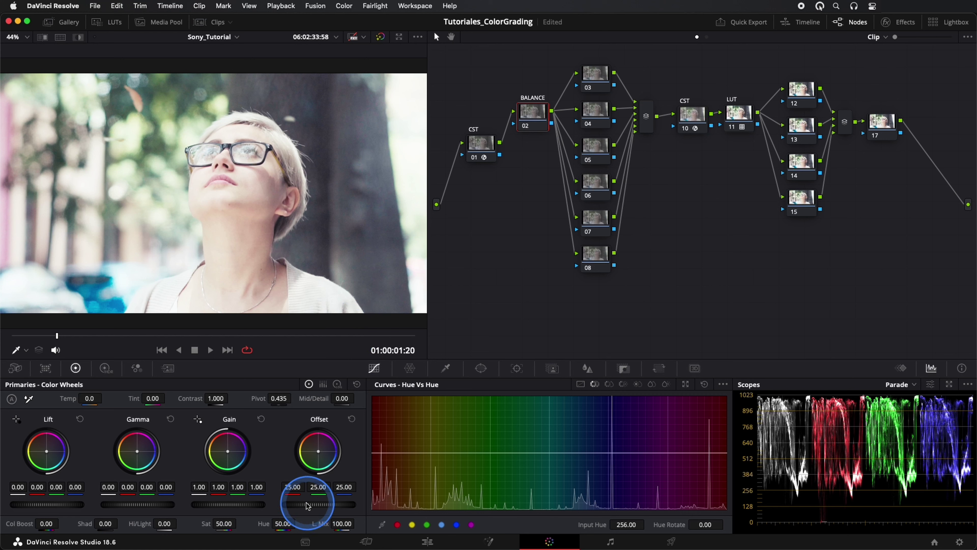
Step: Lower the BALANCE node's Offset to about 9.25, comparing with the node toggled off
left_click_drag(307, 506, 197, 505)
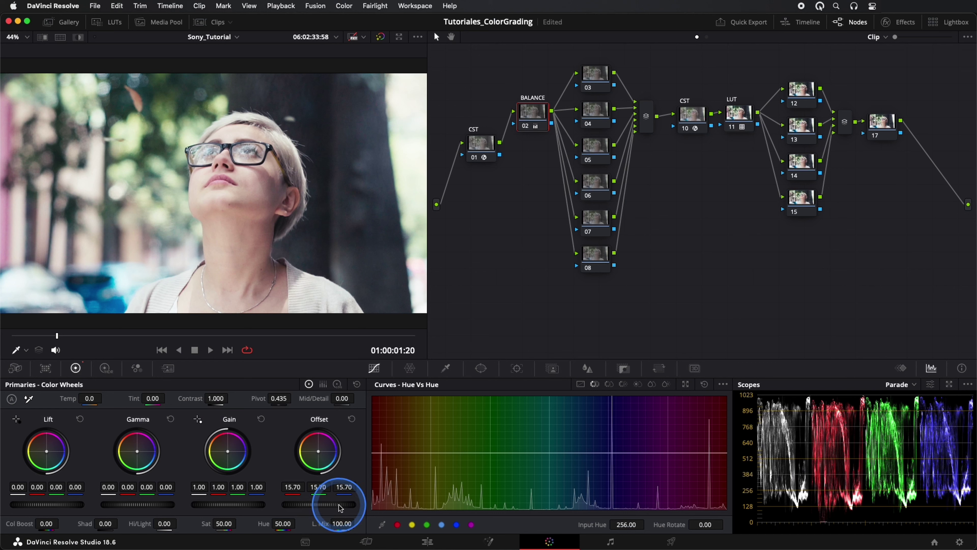
mouse_move(331, 507)
left_mouse_down()
mouse_move(219, 503)
mouse_move(344, 504)
left_mouse_up()
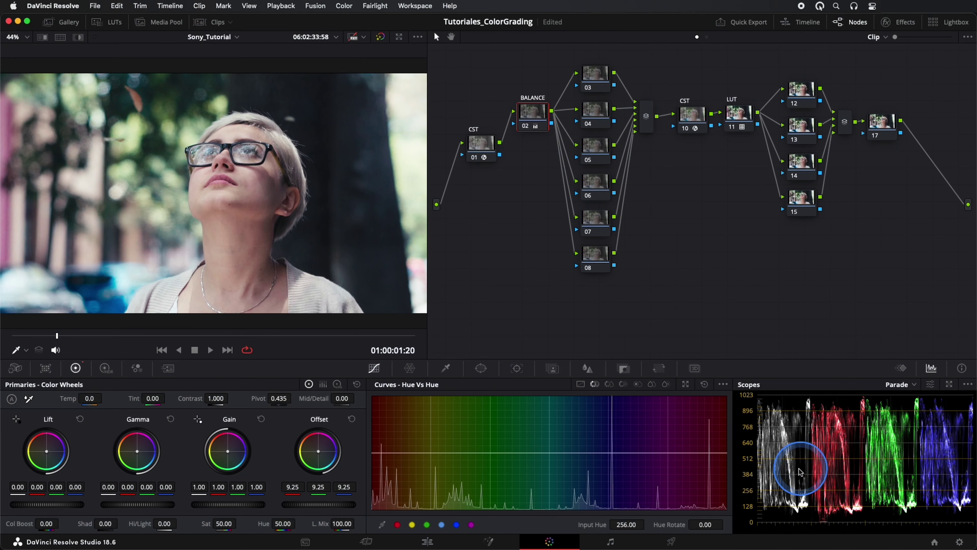
key("super+d")
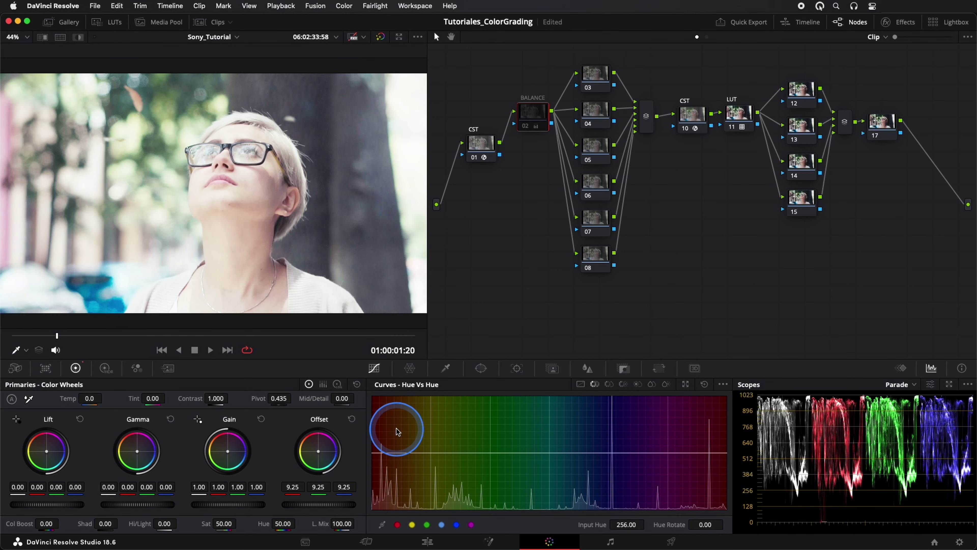
key("super+d")
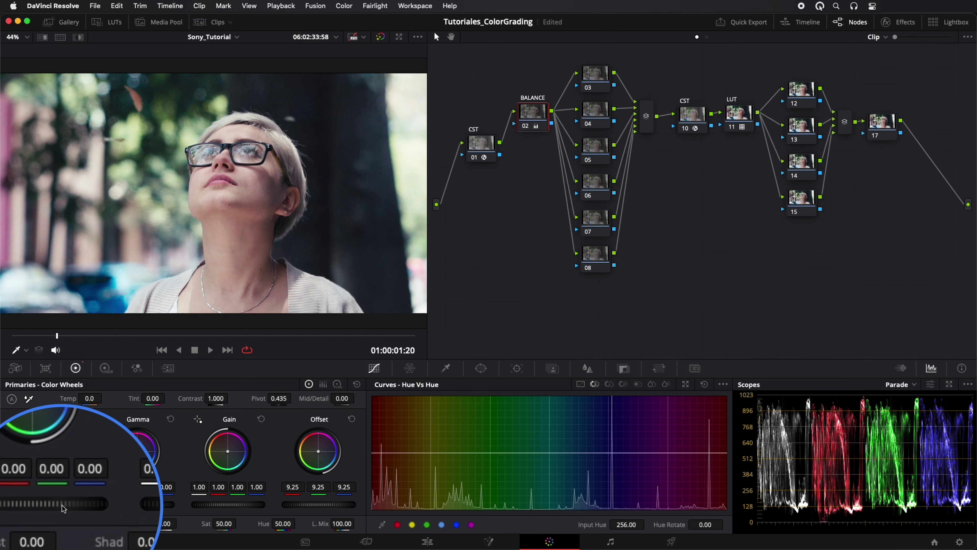
Step: Set Lift to -0.01, Saturation to 56 and Temp to -50
left_click_drag(69, 502, 58, 503)
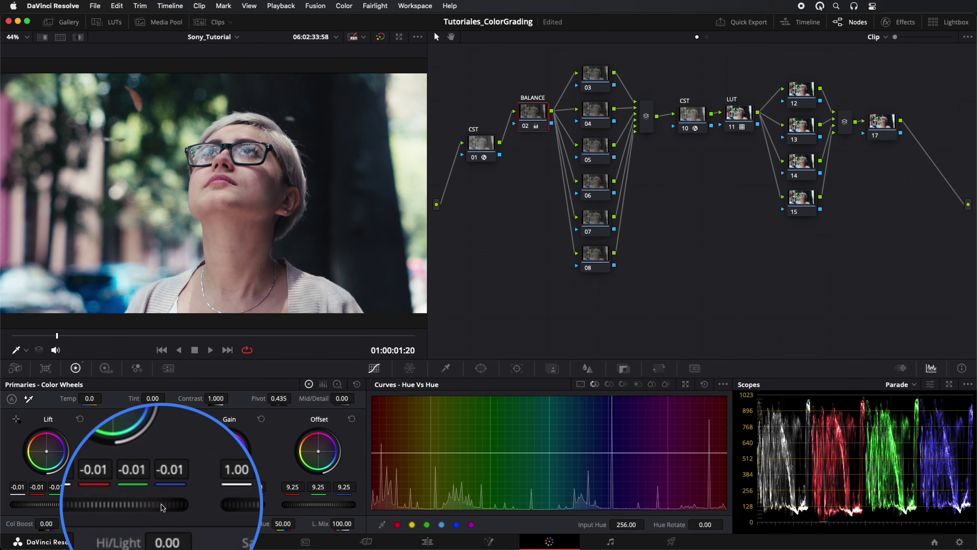
left_click_drag(202, 505, 202, 505)
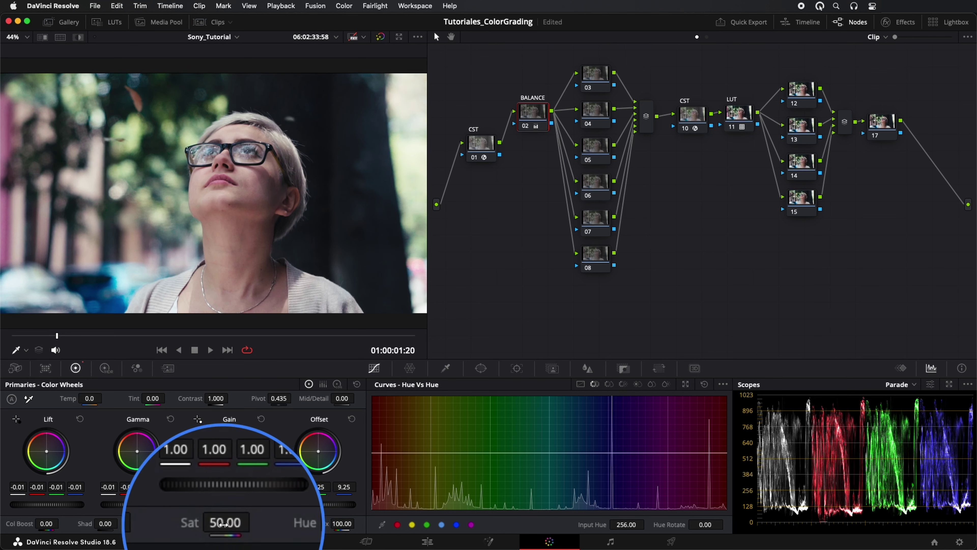
left_click_drag(225, 526, 245, 522)
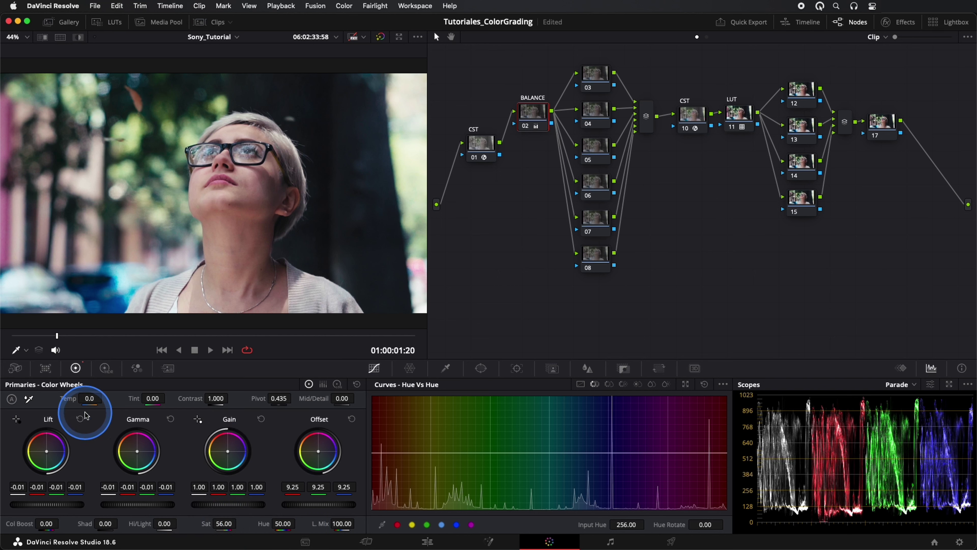
left_click_drag(90, 401, 88, 400)
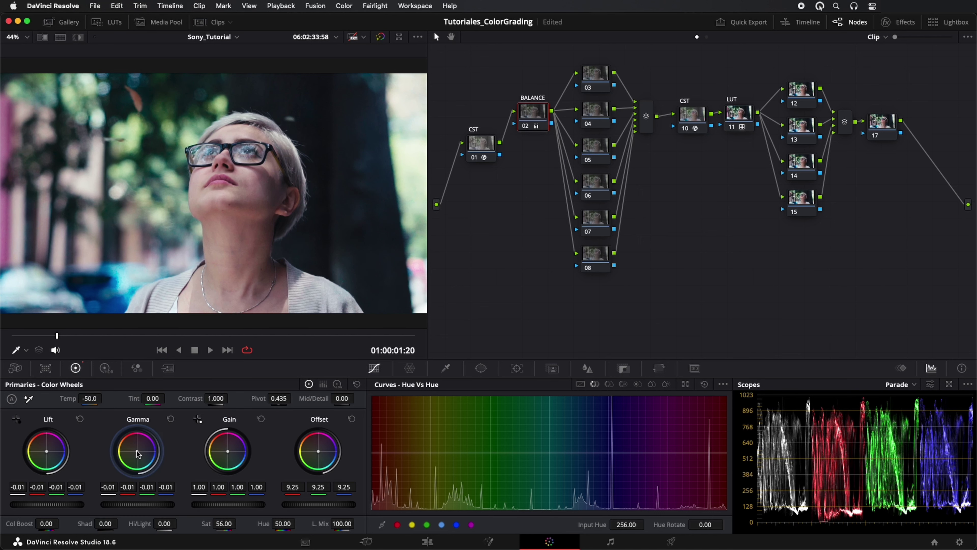
Step: In the Log wheels, set the Shadow wheel to -0.05 / -0.03 / -0.03
left_click(337, 384)
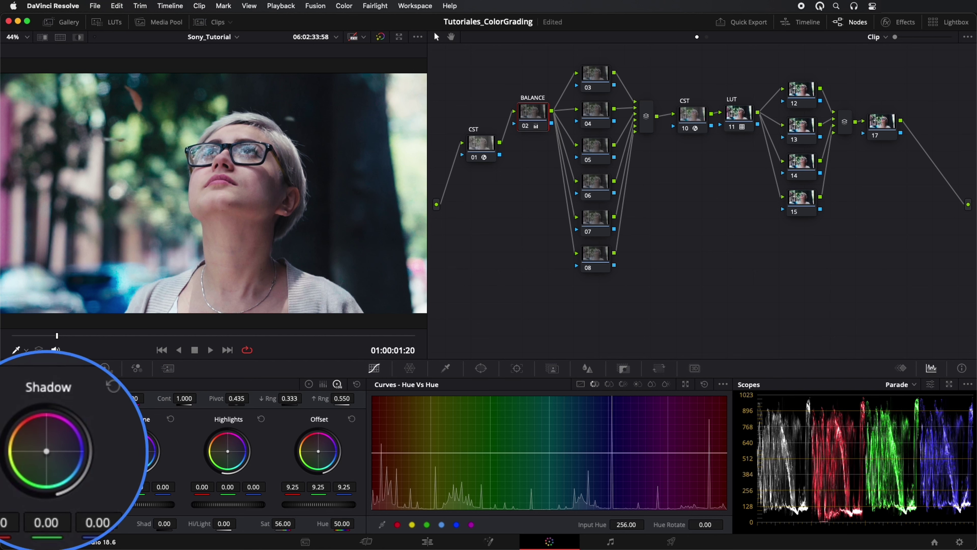
left_click_drag(46, 451, 45, 449)
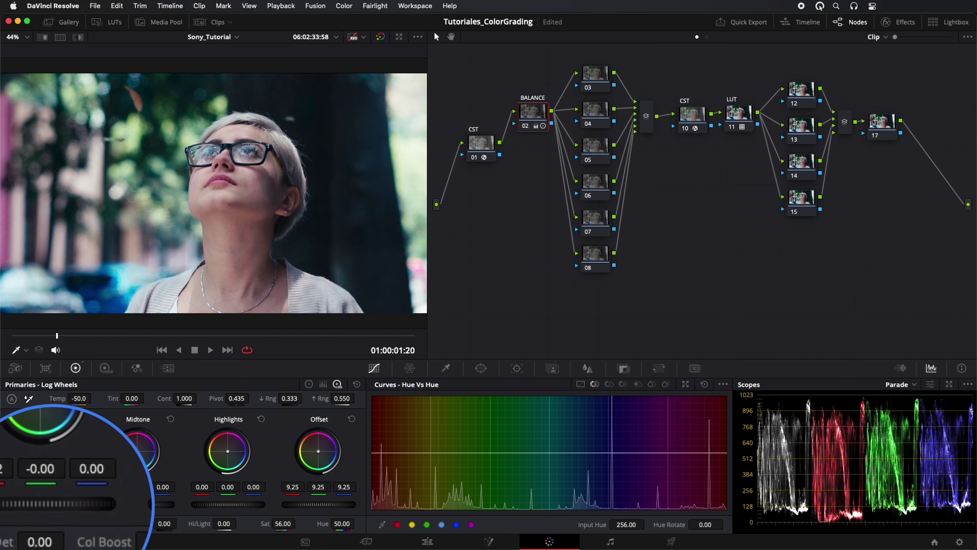
left_click_drag(46, 451, 48, 453)
left_click_drag(93, 505, 80, 507)
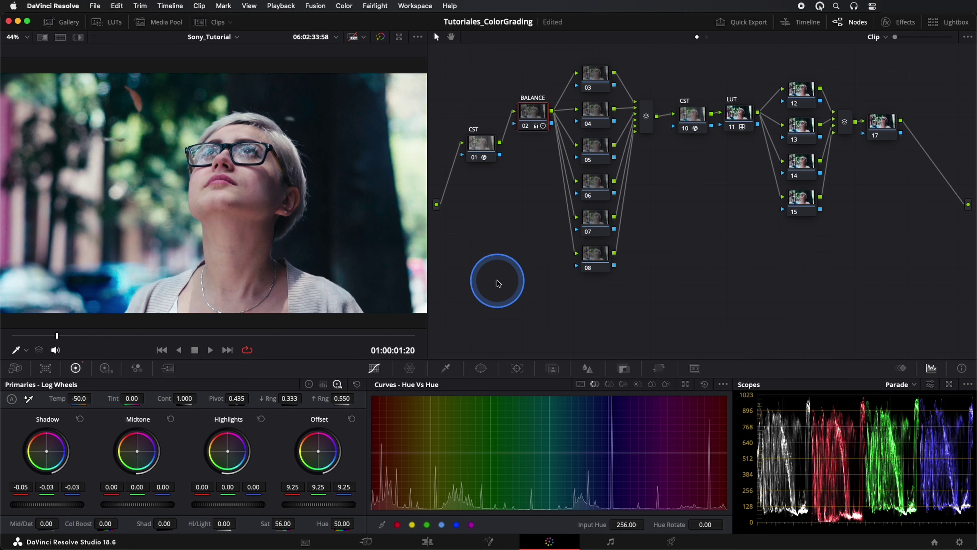
Step: Set node 12's Gain to 1.02 / 1.00 / 0.97, nudge Gamma, and move the playhead later
left_click(801, 95)
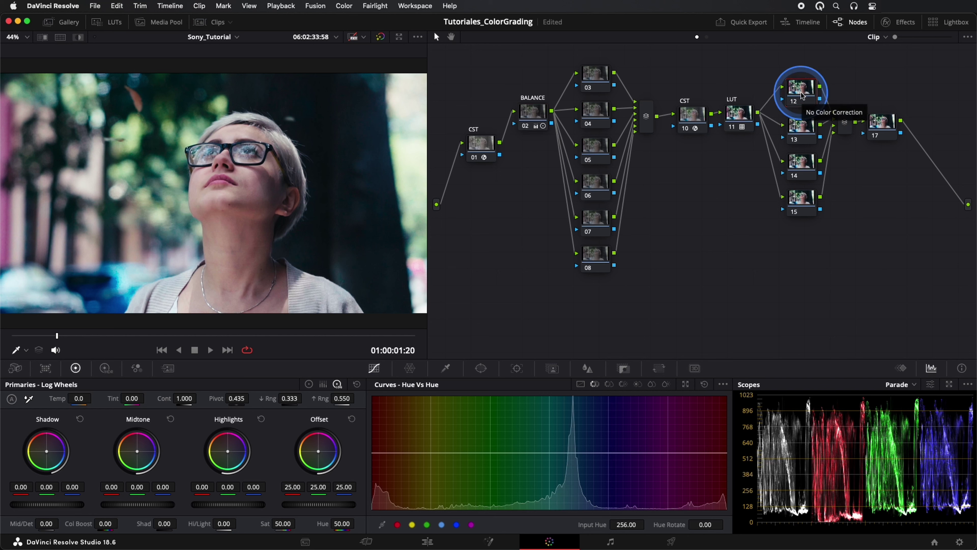
left_click(311, 383)
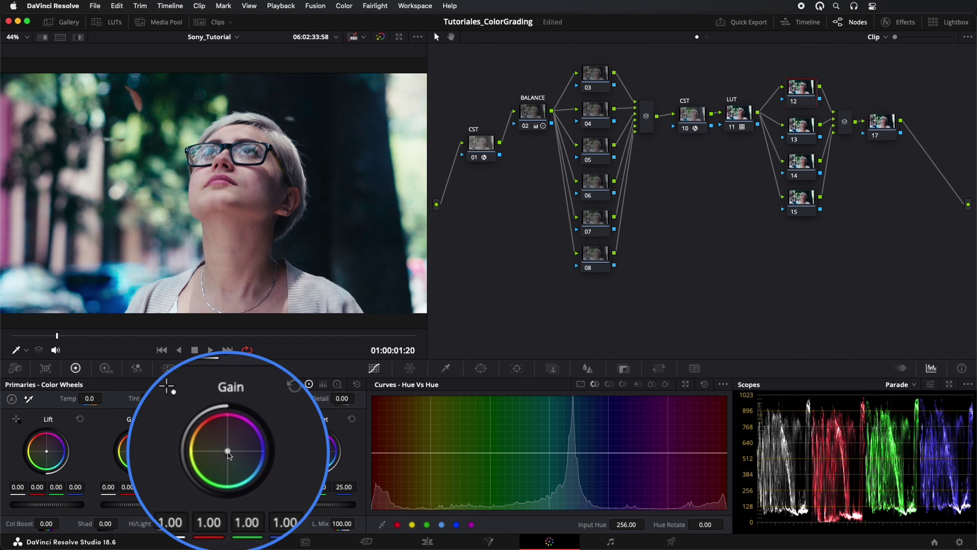
left_click_drag(229, 454, 230, 454)
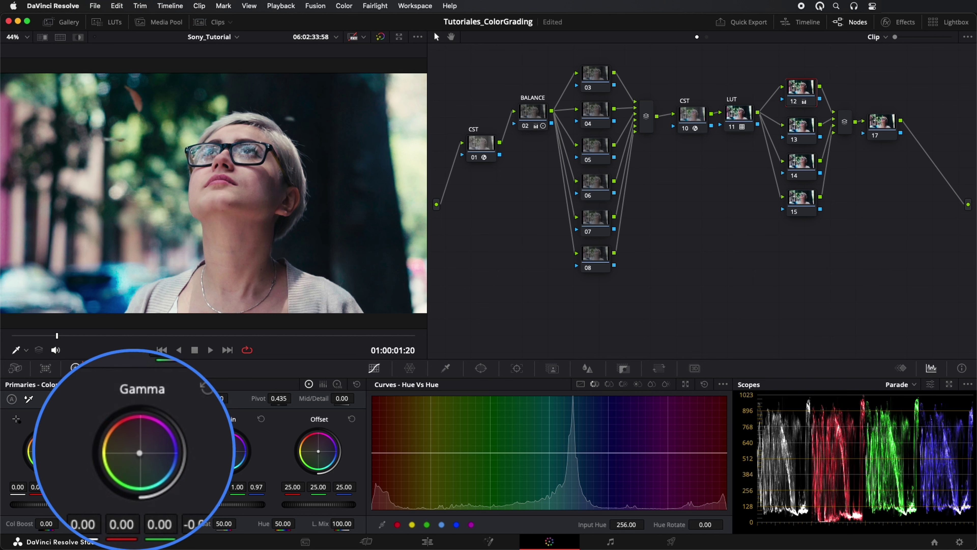
left_click_drag(139, 453, 140, 454)
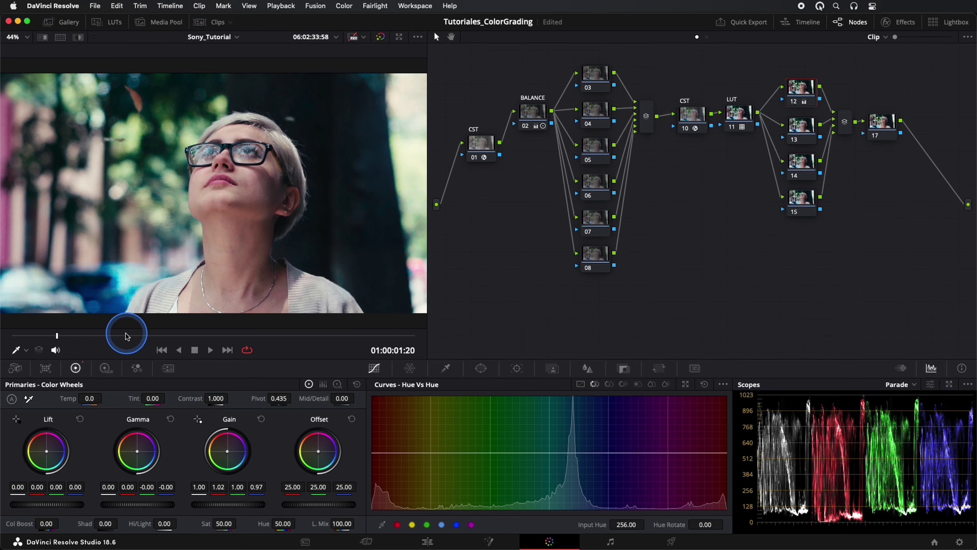
mouse_move(58, 335)
left_mouse_down()
mouse_move(191, 338)
mouse_move(121, 342)
mouse_move(143, 342)
left_mouse_up()
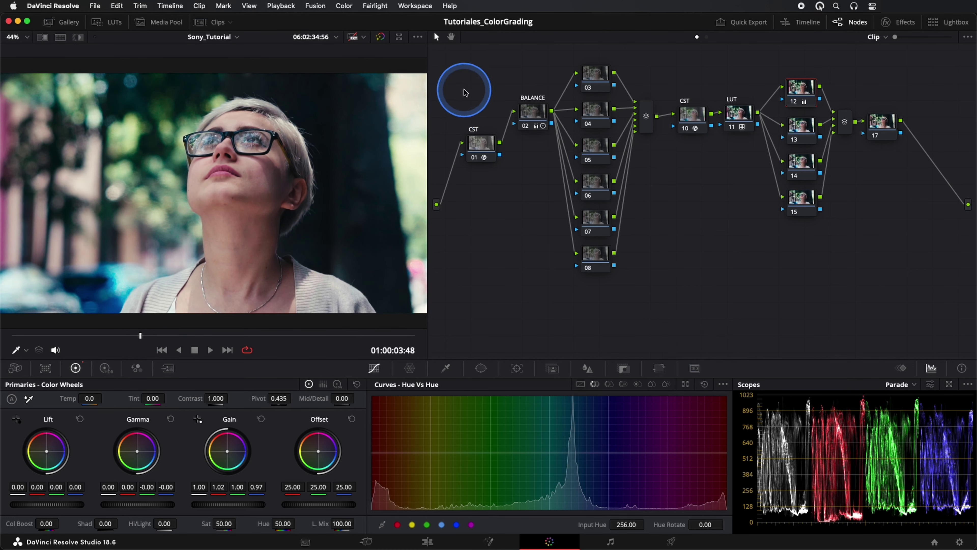
Step: Add a linear window to node 03, angled and softened across the frame's upper left
left_click(596, 76)
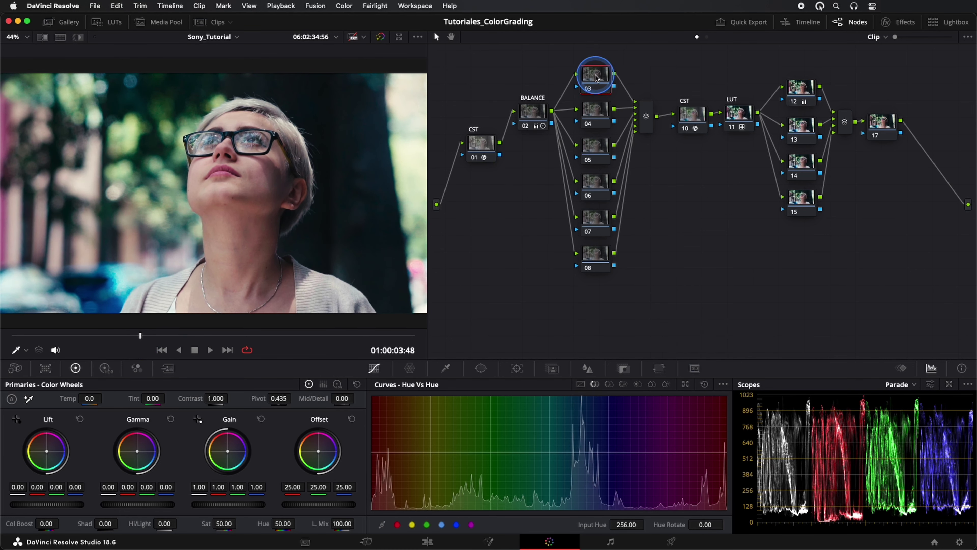
left_click(481, 368)
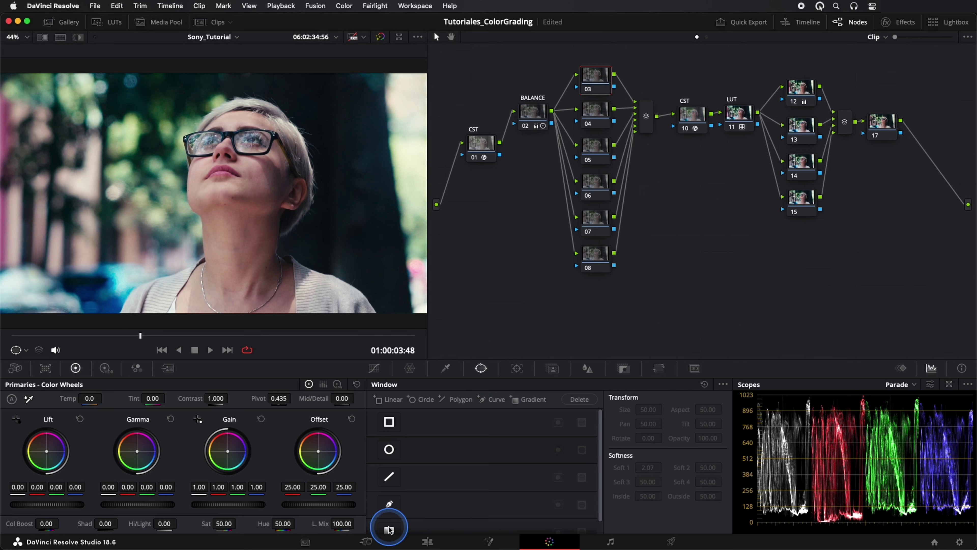
left_click(389, 528)
left_click_drag(214, 196, 71, 131)
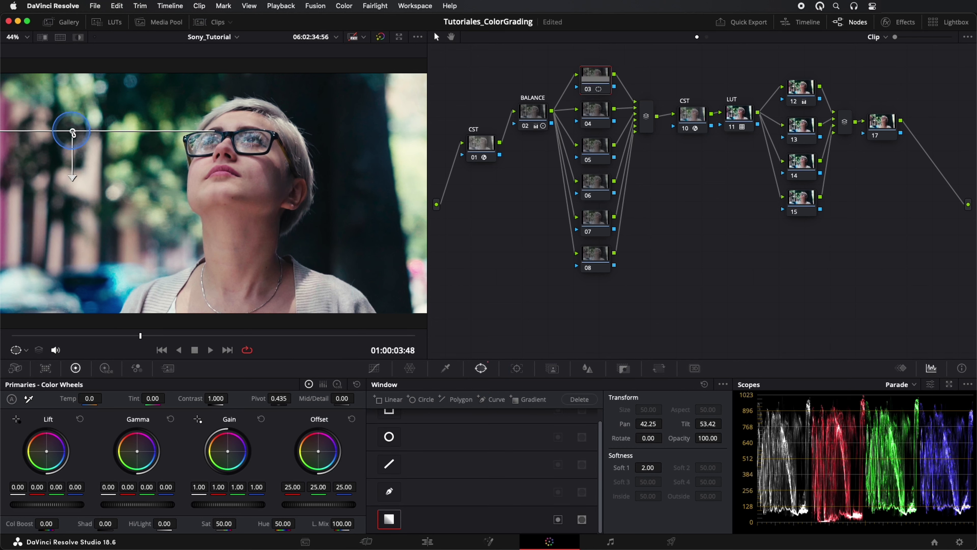
mouse_move(71, 173)
left_mouse_down()
mouse_move(124, 187)
mouse_move(173, 186)
left_mouse_up()
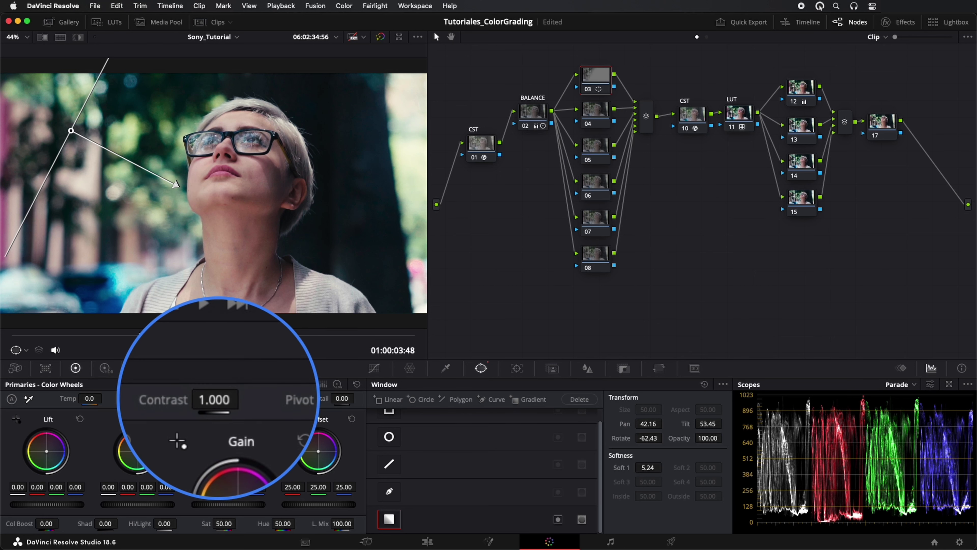
Step: Grade inside it with Contrast 1.020, Gamma -0.01, Gain red 1.01 / blue 0.98, refining the edge
left_click_drag(217, 398, 223, 397)
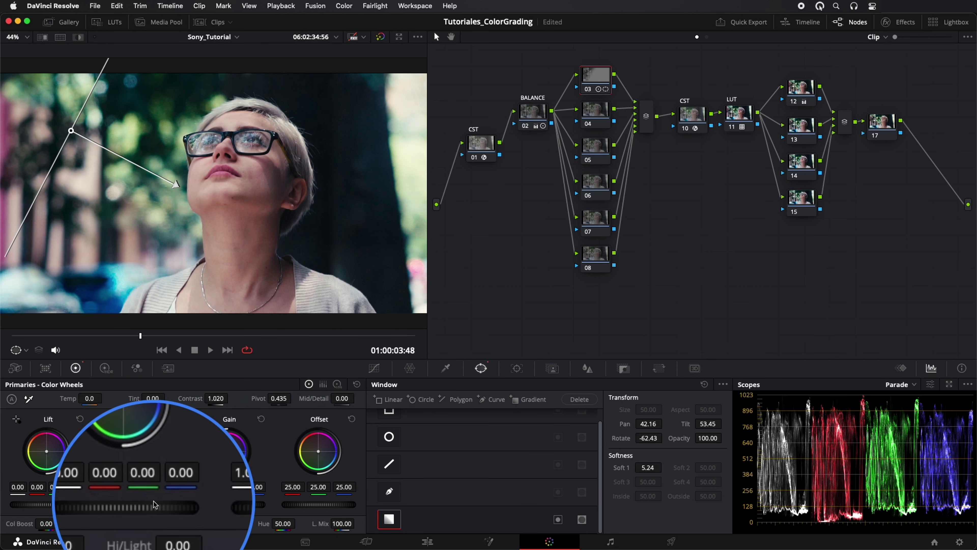
left_click_drag(159, 505, 156, 505)
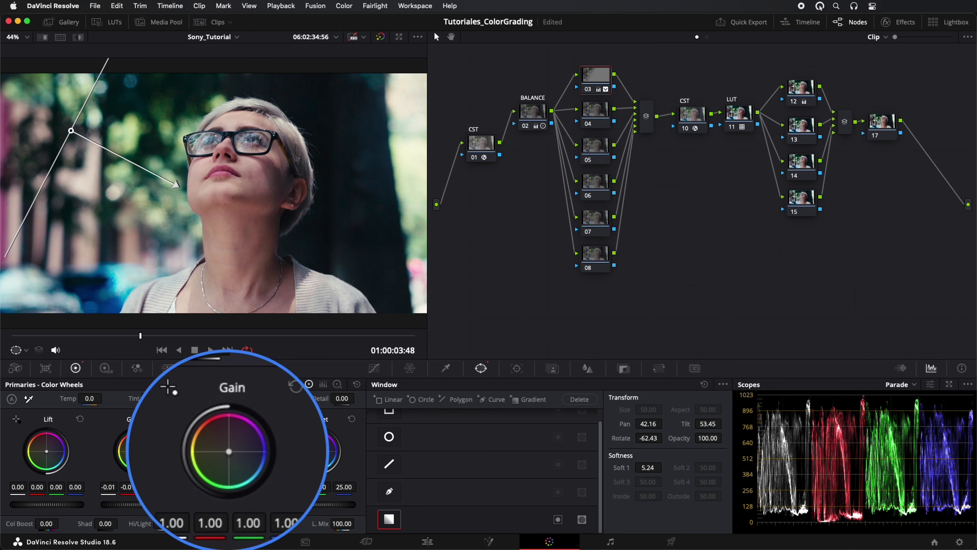
left_click_drag(168, 386, 170, 390)
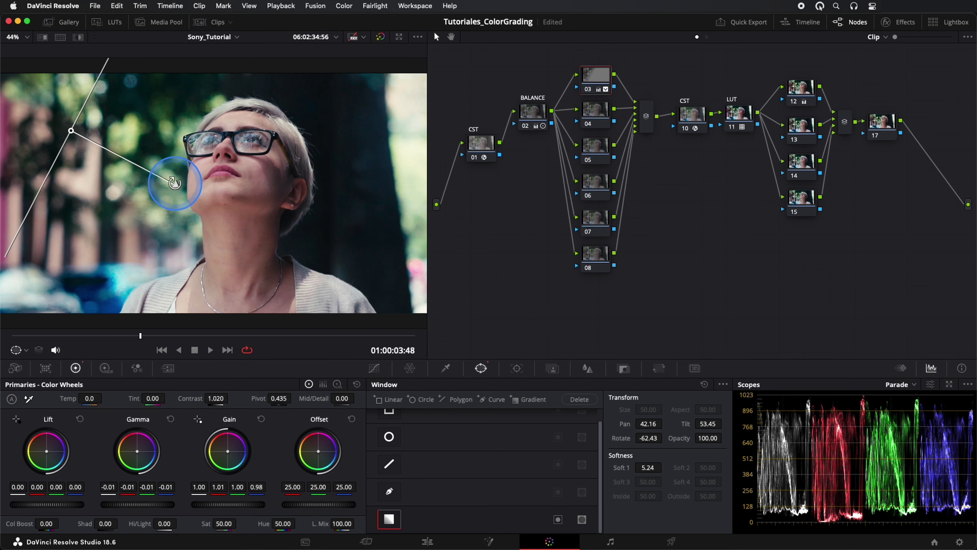
left_click_drag(174, 183, 180, 195)
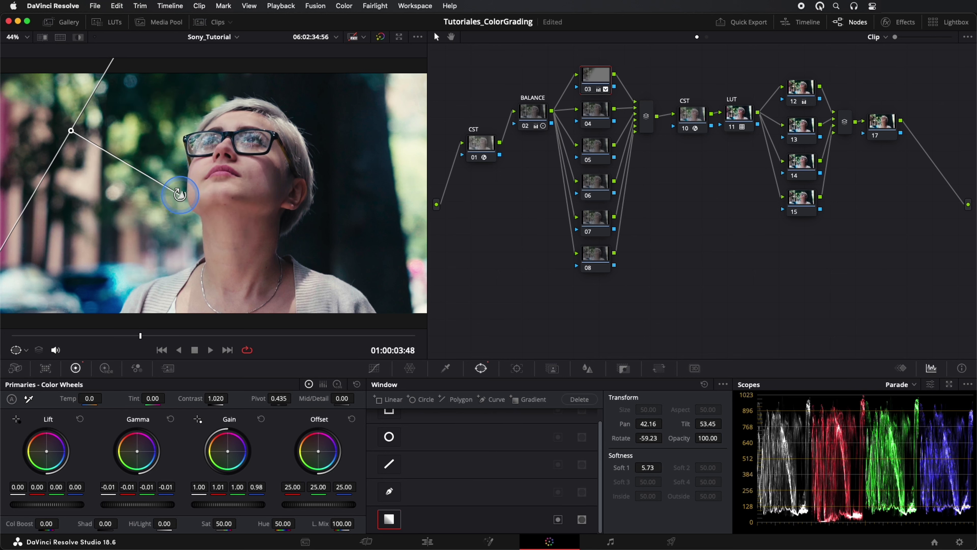
Step: Add a gradient window on node 04 over the right edge, rotated 83.23, with Highlights at -72
left_click(596, 112)
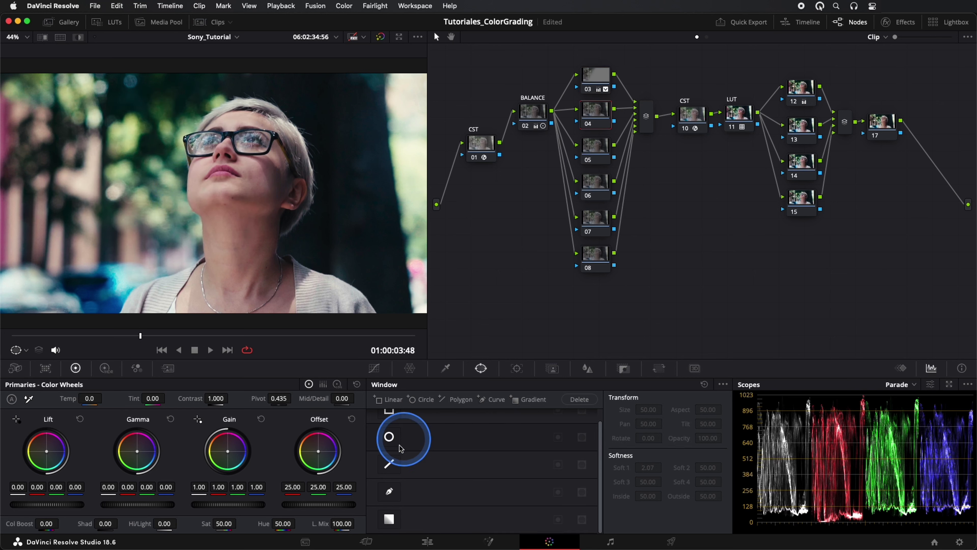
left_click(389, 519)
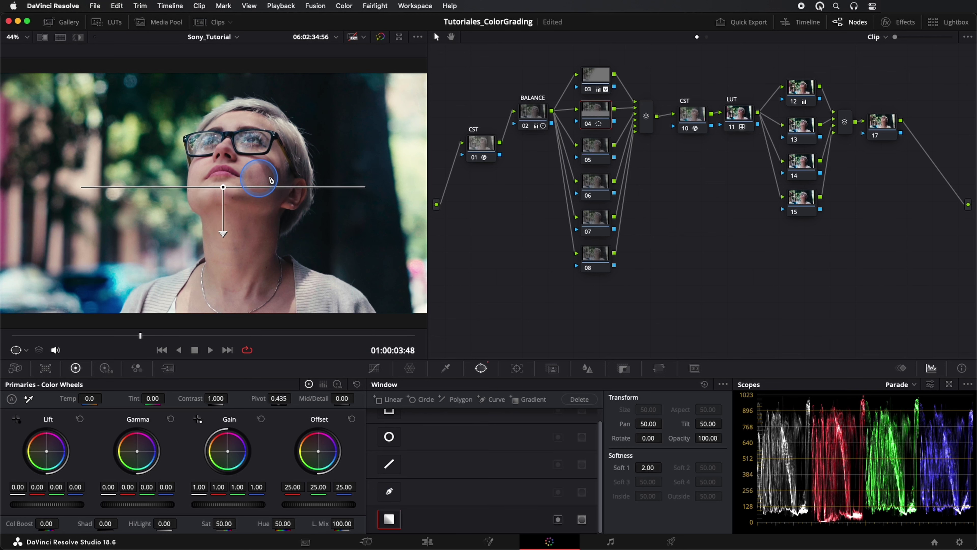
left_click_drag(220, 192, 407, 163)
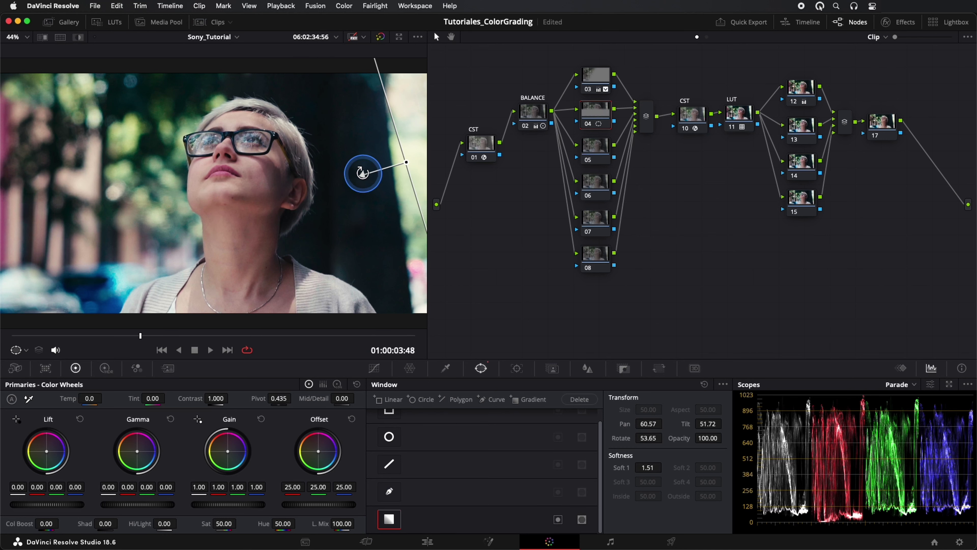
left_click_drag(398, 198, 345, 168)
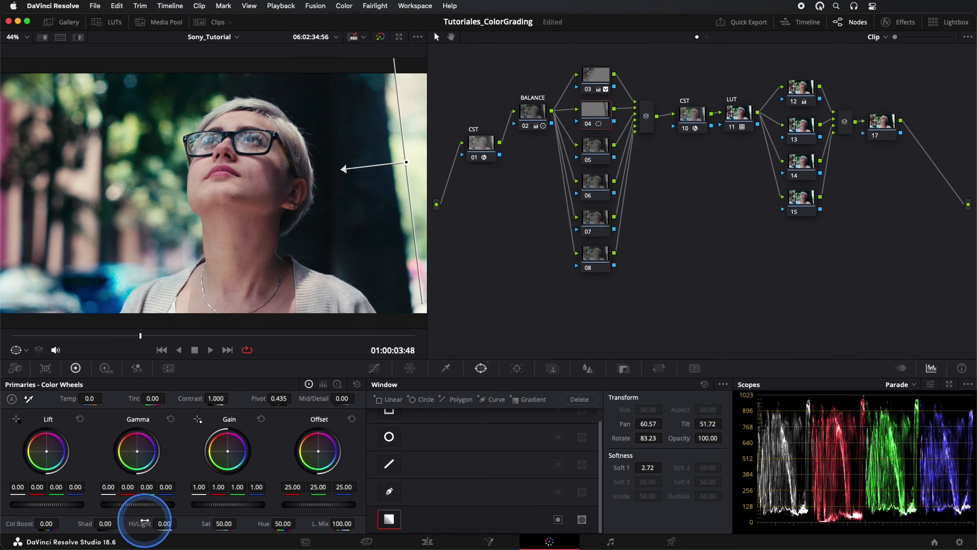
left_click_drag(166, 524, 83, 520)
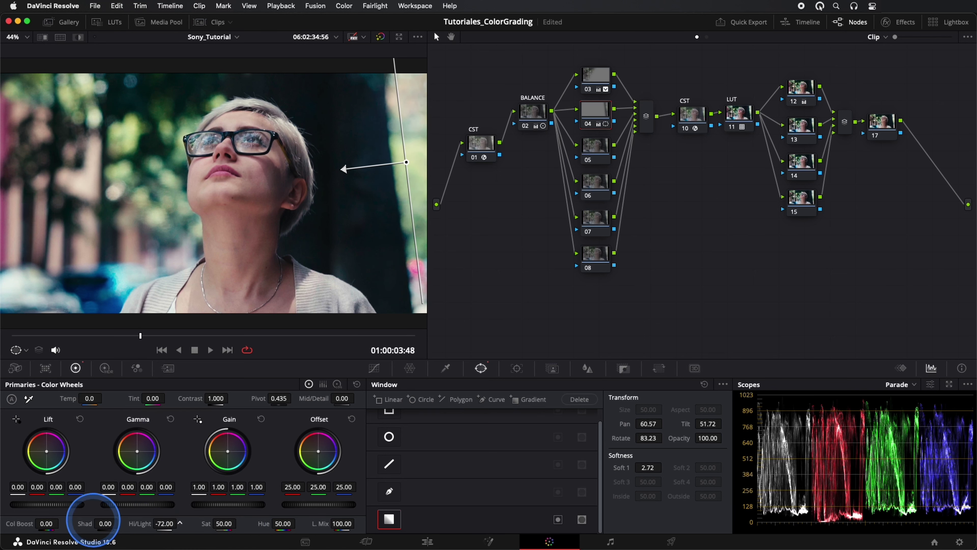
key("super+d")
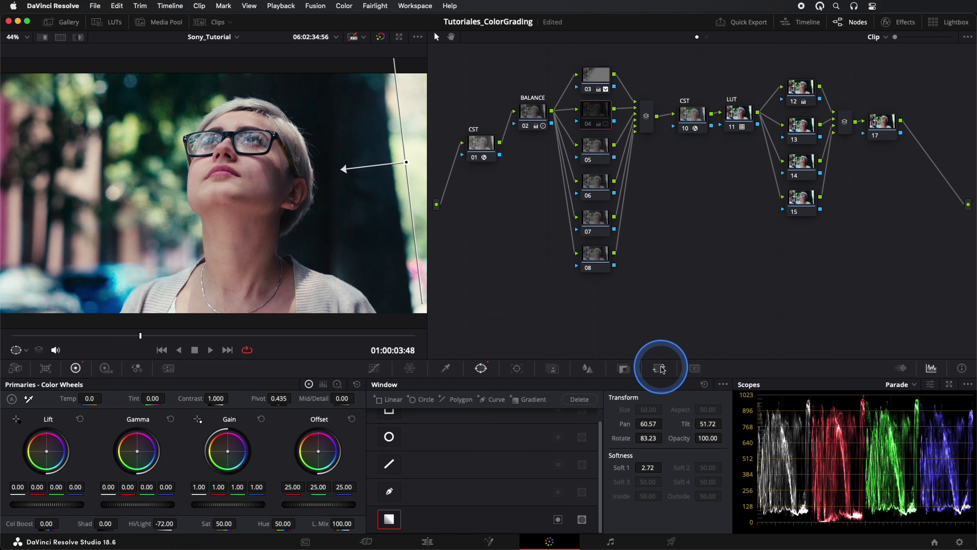
key("super+d")
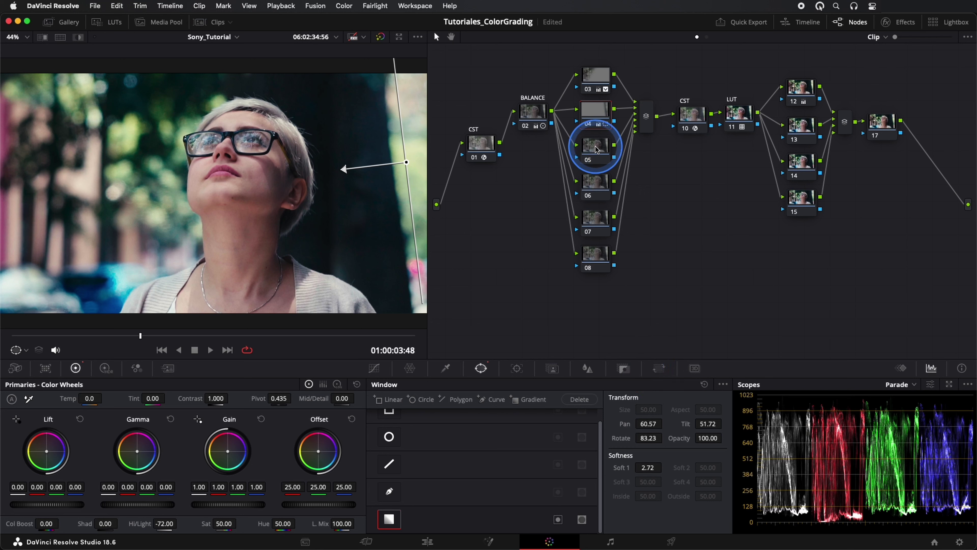
Step: On node 05, sample the face's skin tone with the HSL qualifier eyedropper
left_click(596, 150)
scroll(272, 225, "down", 3)
scroll(274, 231, "up", 3)
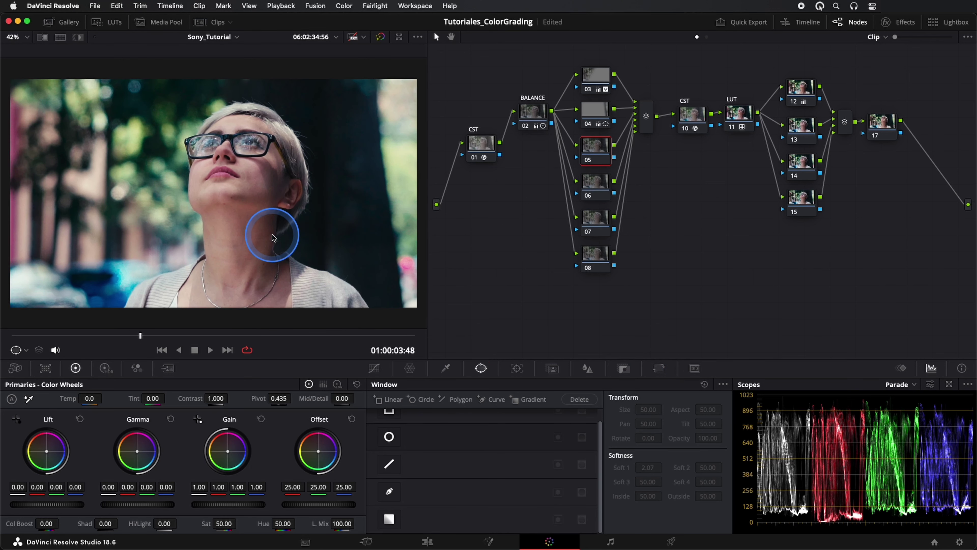
left_click(447, 367)
scroll(251, 177, "up", 5)
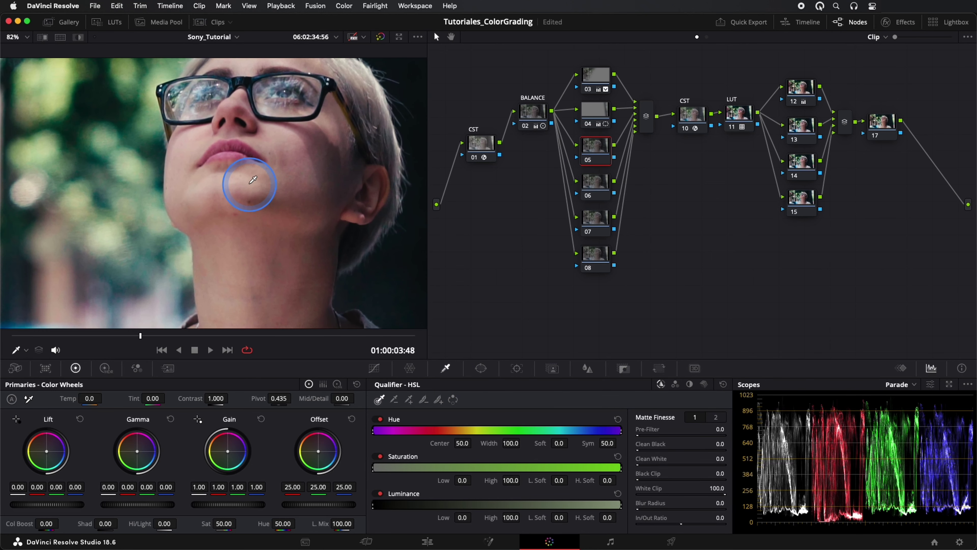
scroll(253, 179, "down", 5)
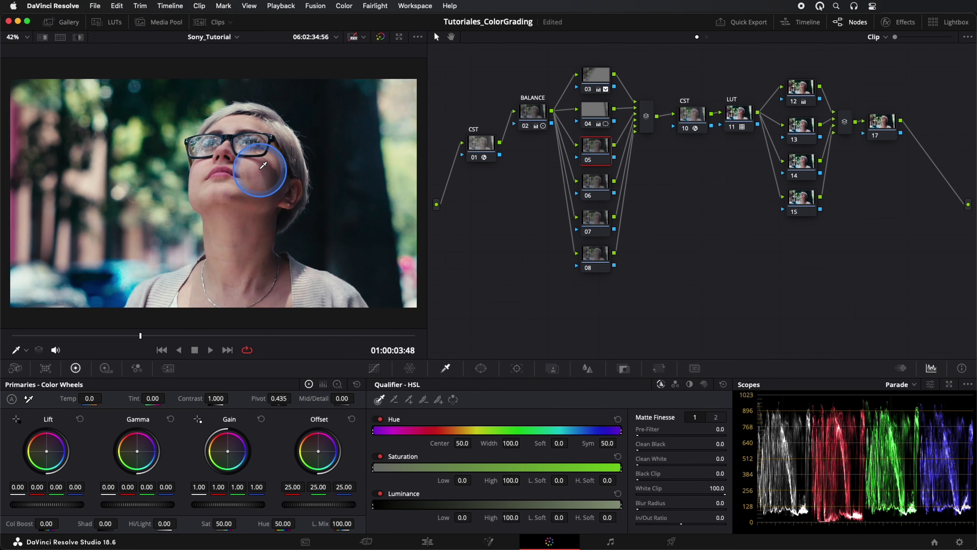
left_click(255, 183)
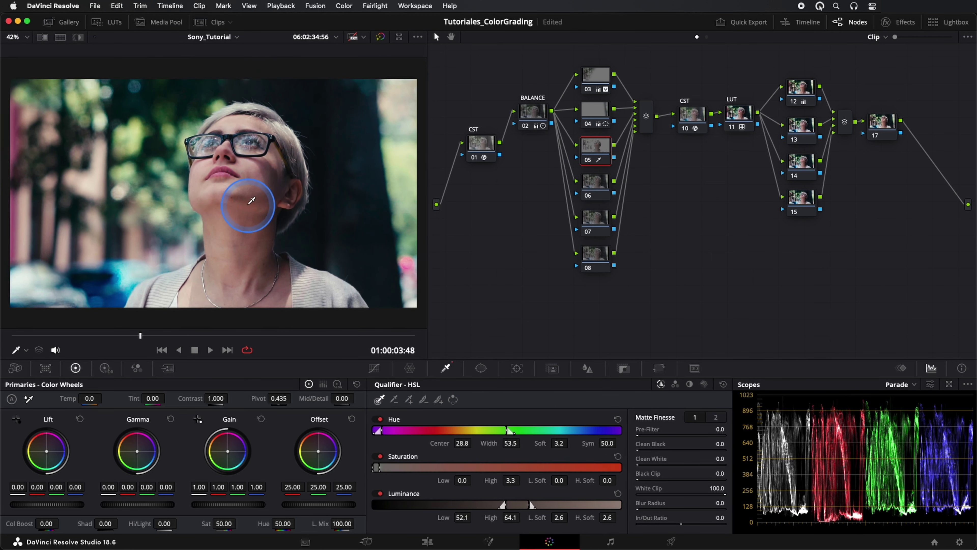
left_click(252, 200)
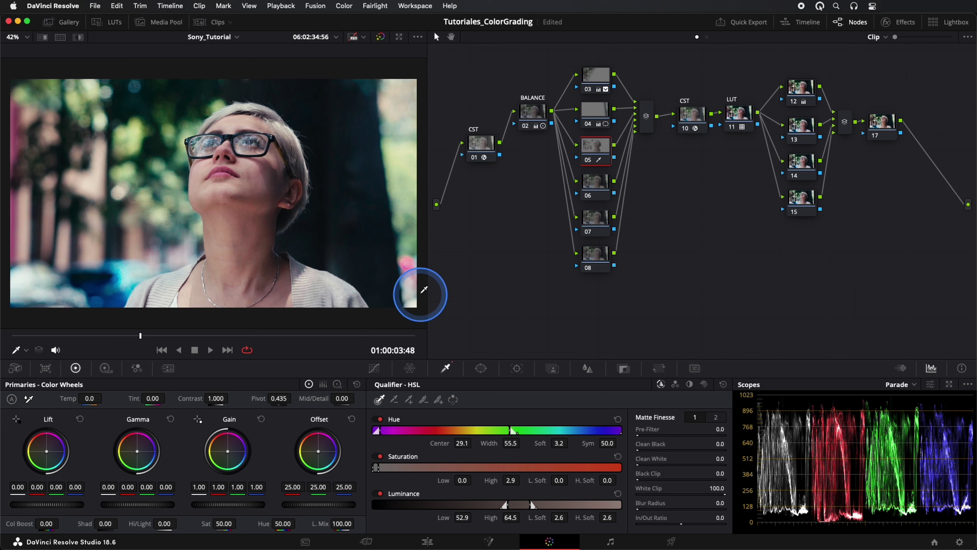
Step: Highlight the matte, narrow Hue Width, raise Lum Low to 54.7 and Sat Low, and clean the matte's dark specks
left_click(78, 38)
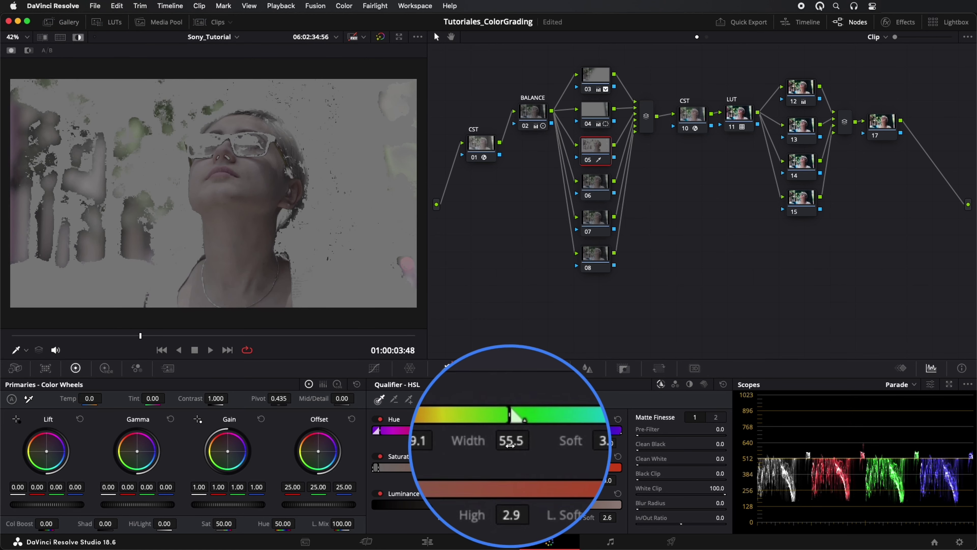
left_click_drag(510, 444, 373, 437)
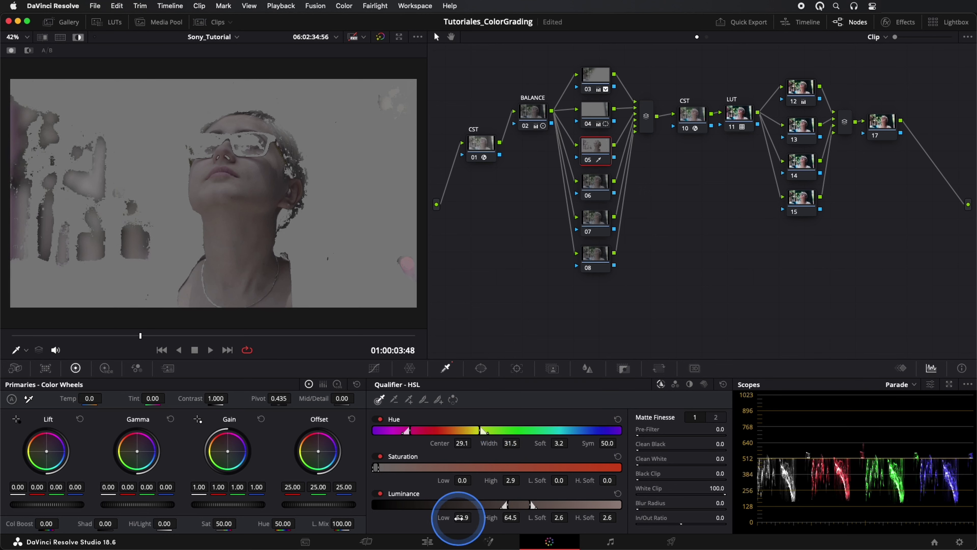
left_click_drag(459, 518, 475, 517)
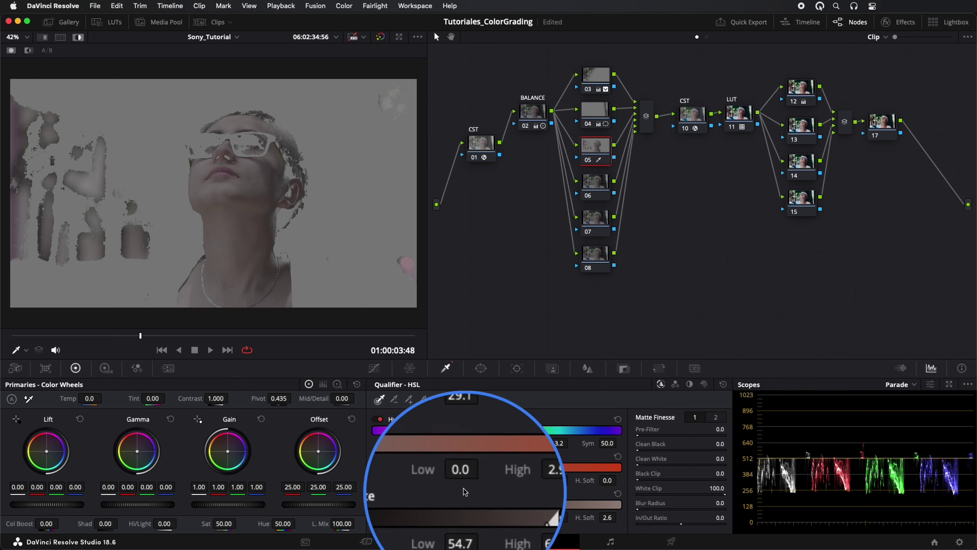
left_click_drag(462, 480, 474, 480)
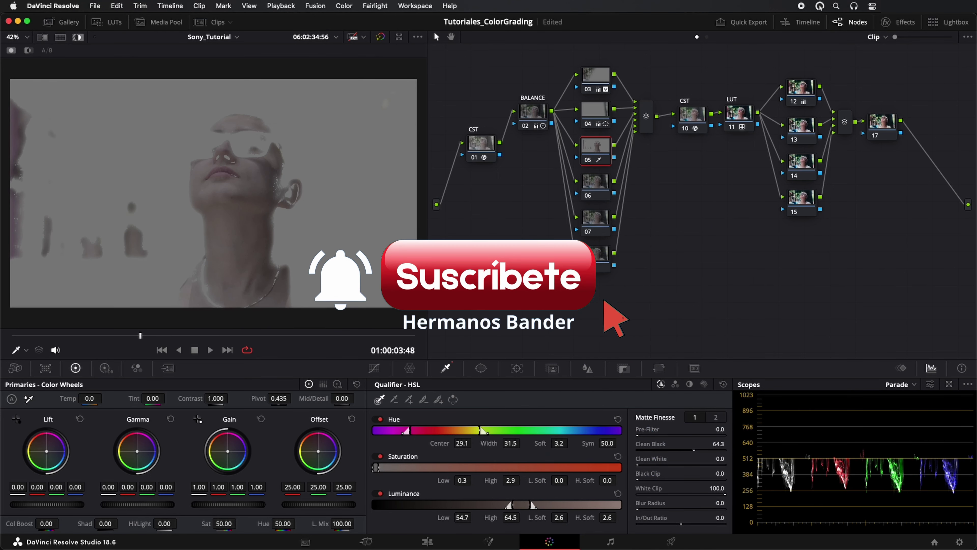
left_click_drag(718, 444, 723, 444)
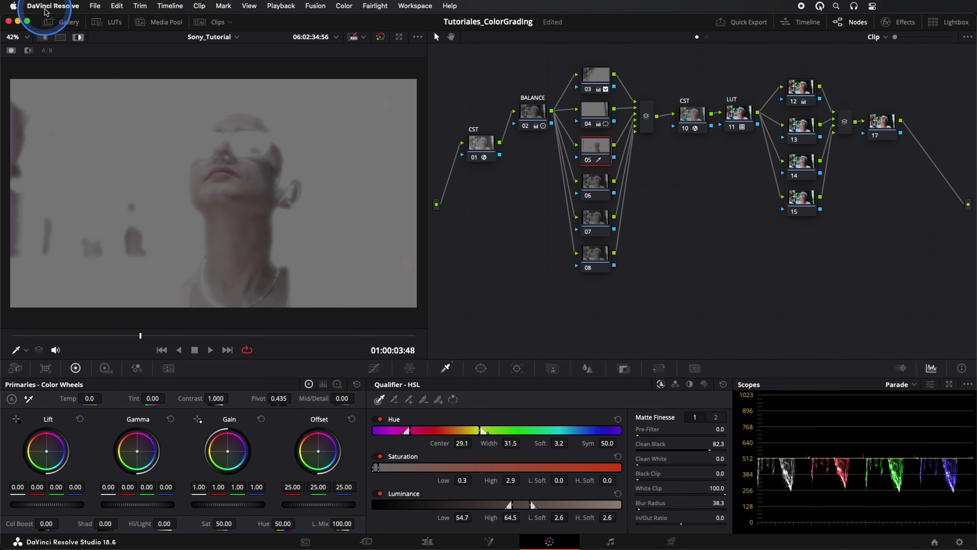
Step: Return to the full-colour view fitted to frame and nudge the skin's gamma slightly below zero
left_click(77, 37)
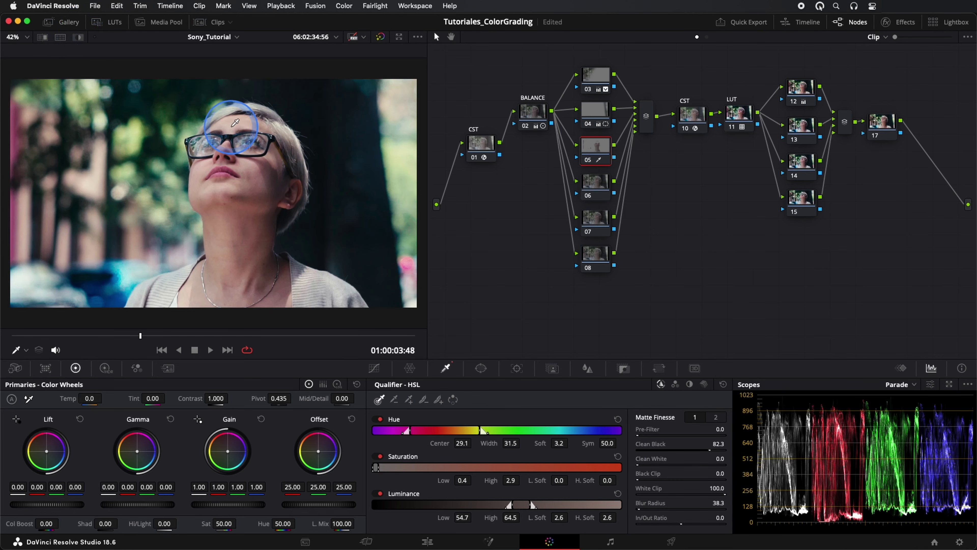
scroll(251, 136, "up", 3)
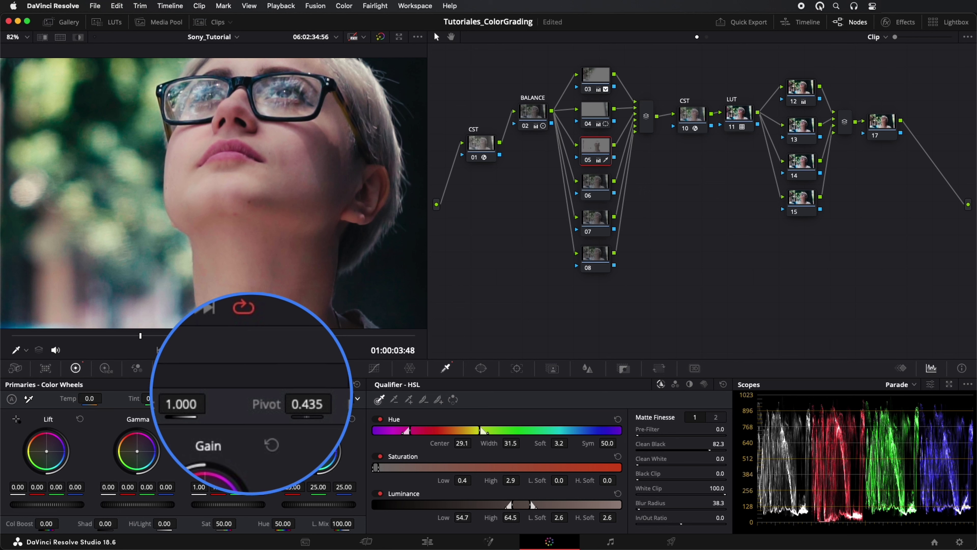
key("shift+z")
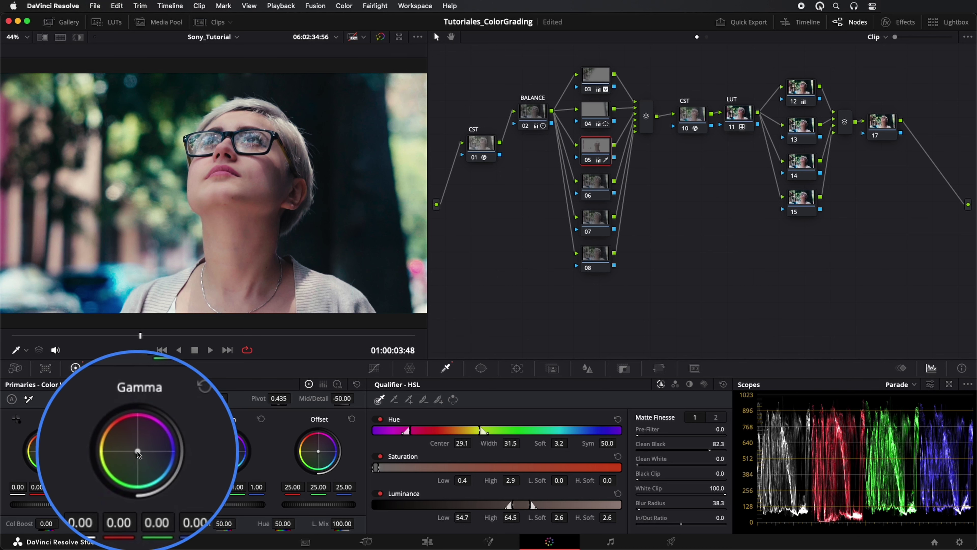
left_click_drag(137, 451, 137, 451)
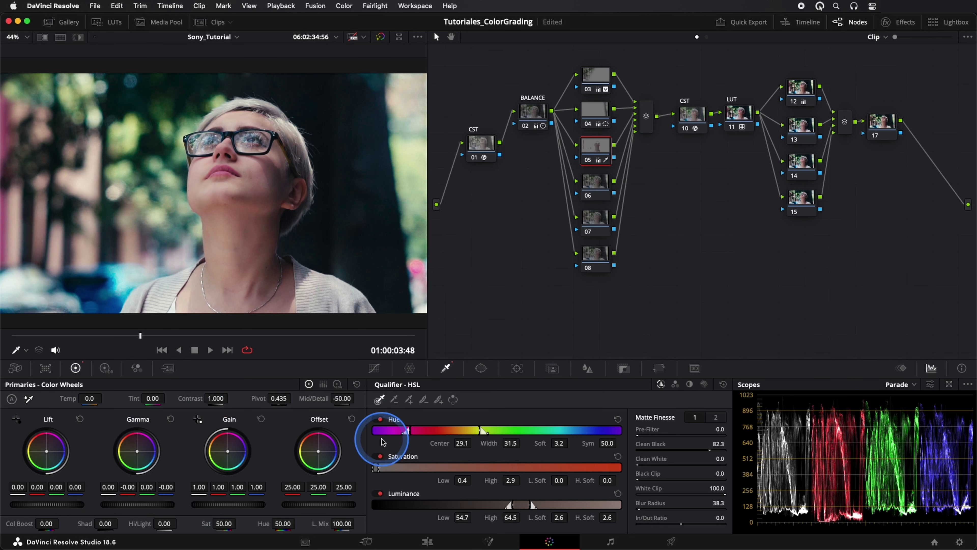
scroll(360, 265, "up", 2)
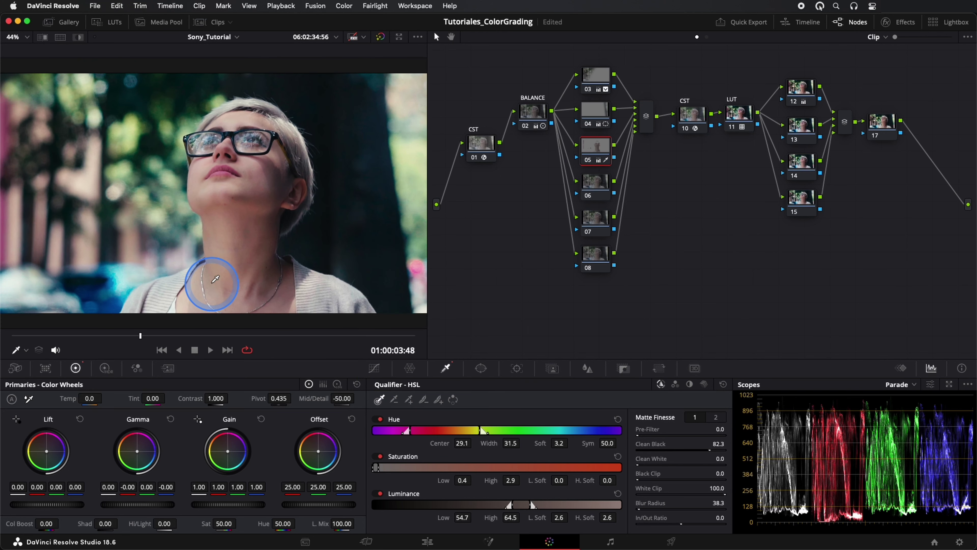
scroll(215, 279, "down", 3)
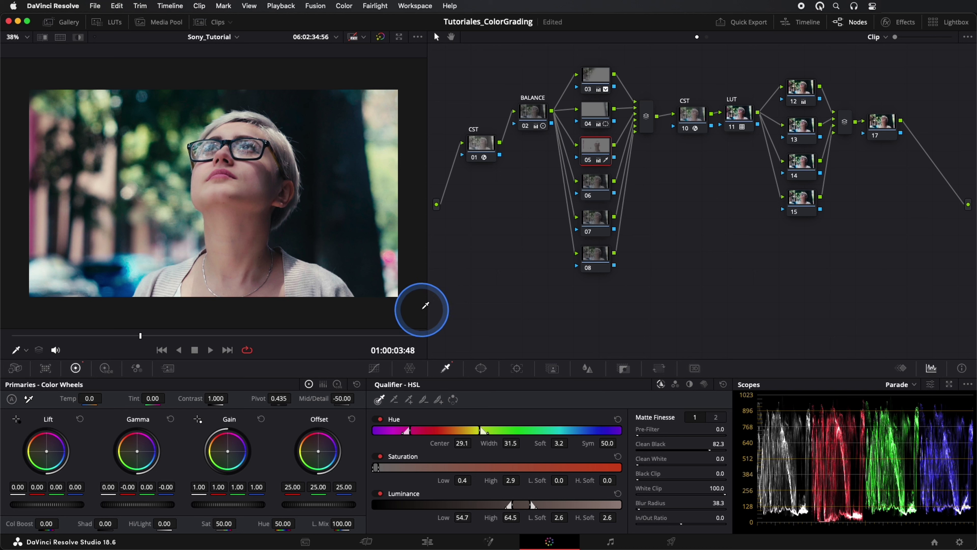
Step: Add a circular window to node 06, enlarged, feathered and centred around the face
left_click(594, 185)
left_click(480, 369)
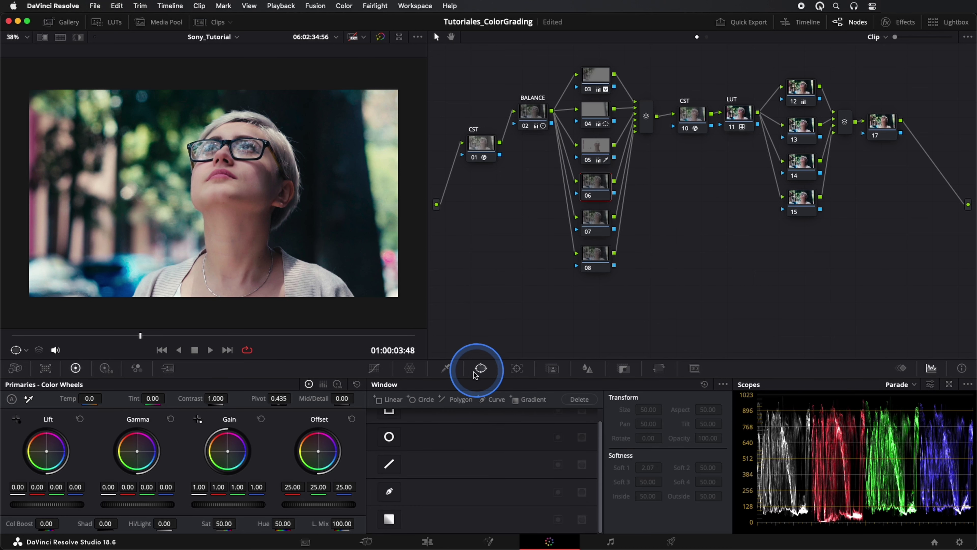
left_click(389, 437)
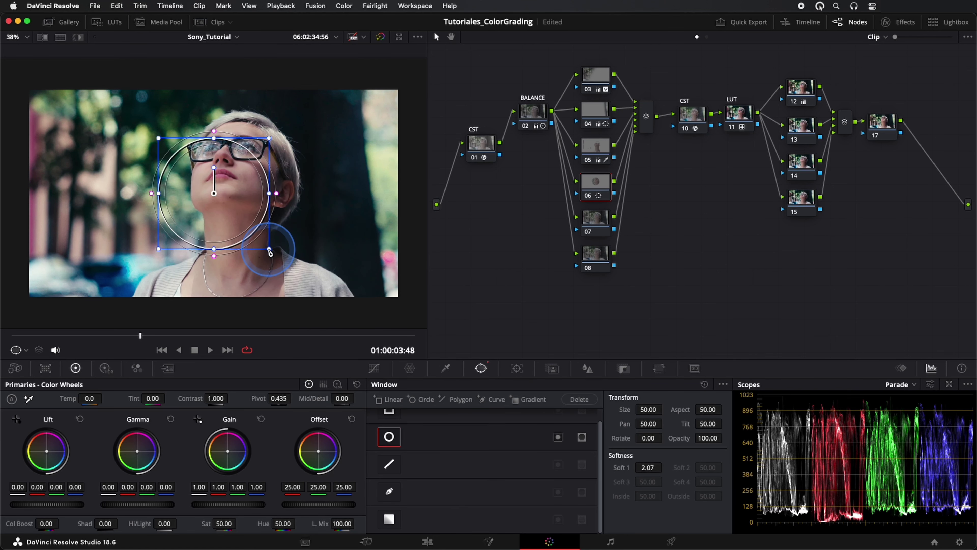
left_click_drag(278, 259, 348, 317)
left_click_drag(351, 195, 390, 193)
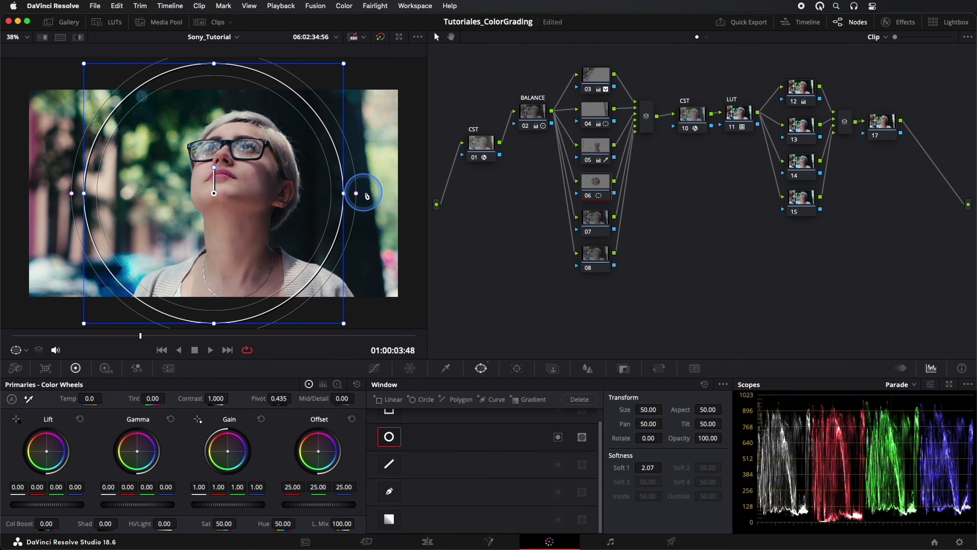
left_click_drag(253, 201, 256, 200)
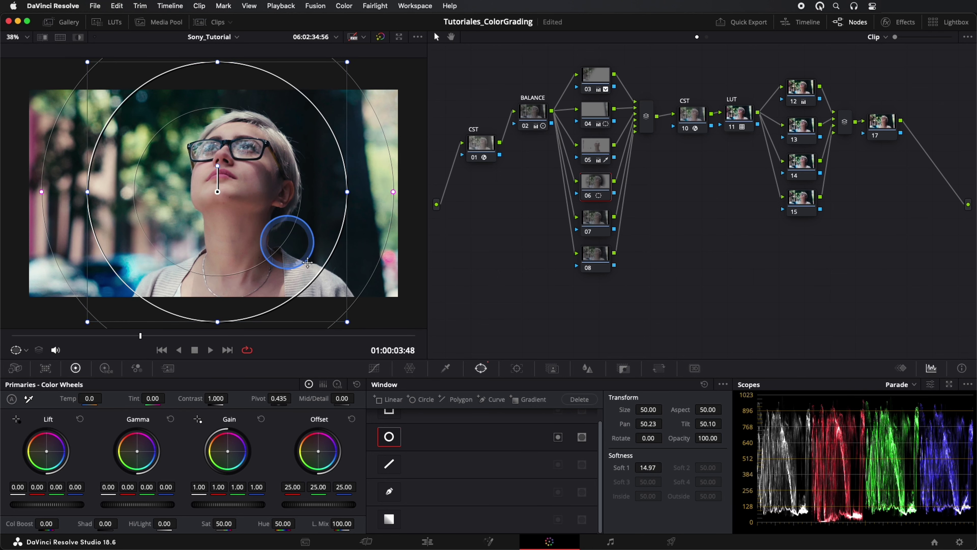
Step: Invert the window, lower Gamma to -0.03, and widen the circle to Aspect about 55
left_click(558, 437)
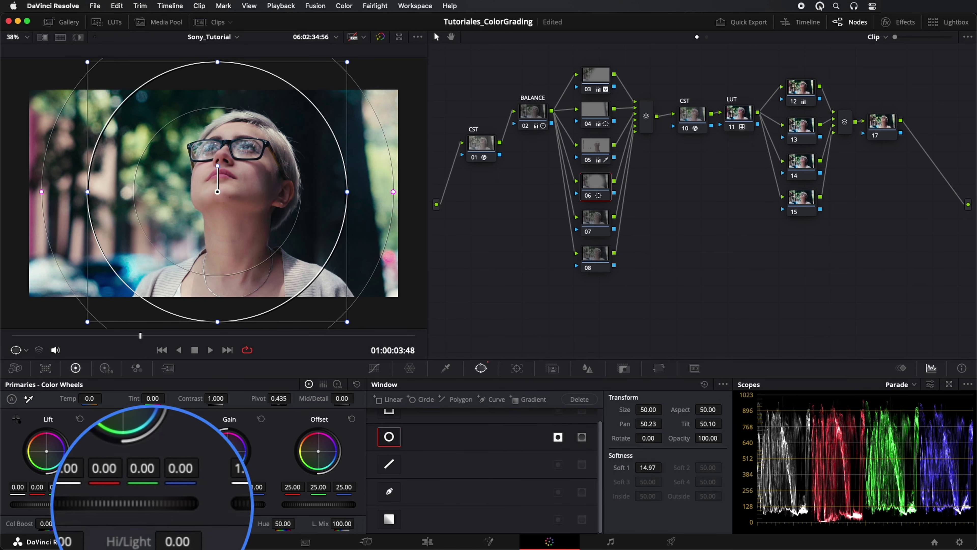
left_click_drag(152, 509, 134, 508)
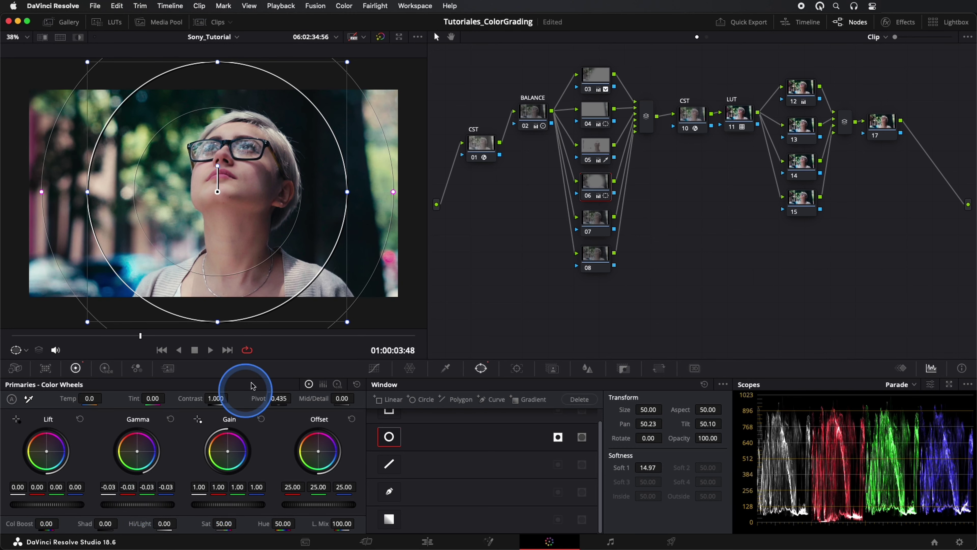
mouse_move(347, 191)
left_mouse_down()
mouse_move(363, 194)
mouse_move(330, 202)
left_mouse_up()
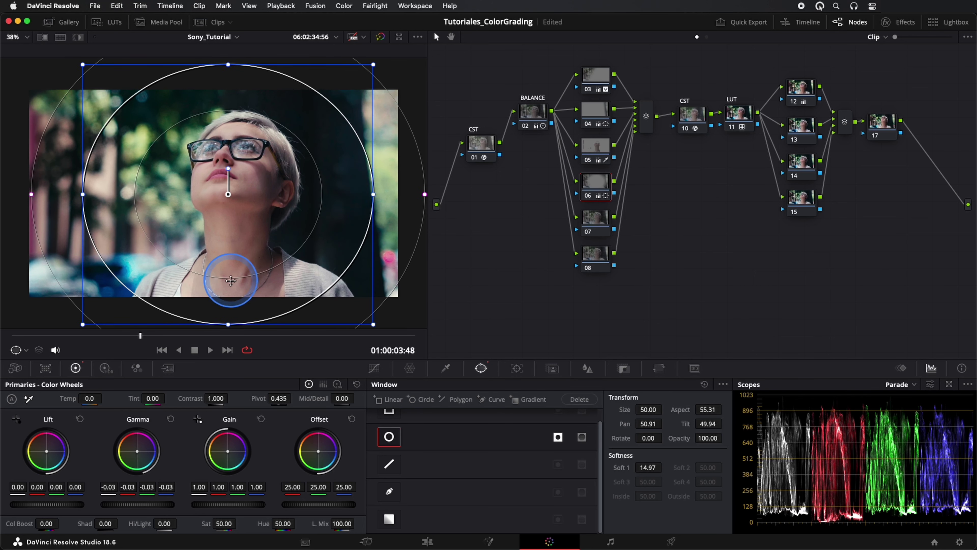
Step: Set node 07's composite mode to Softlight
left_click(599, 223)
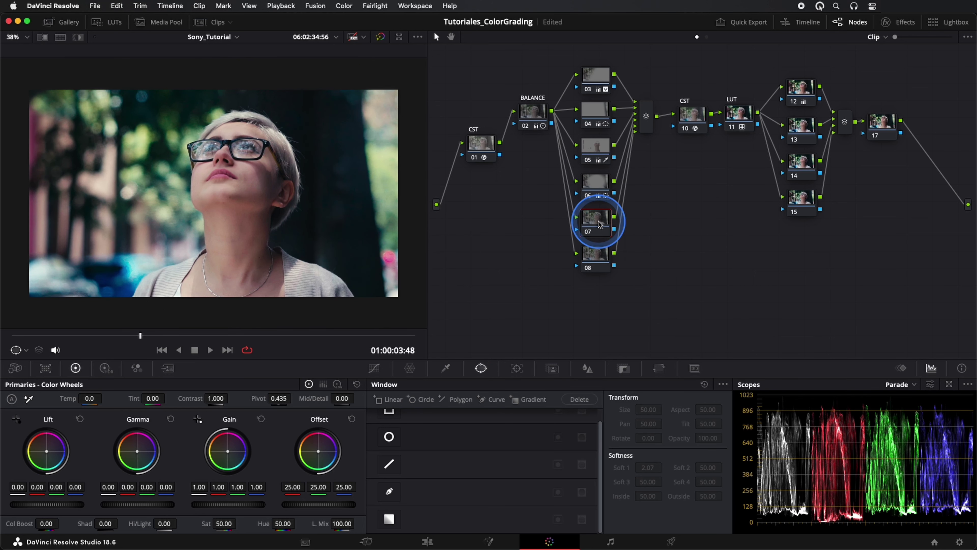
right_click(598, 226)
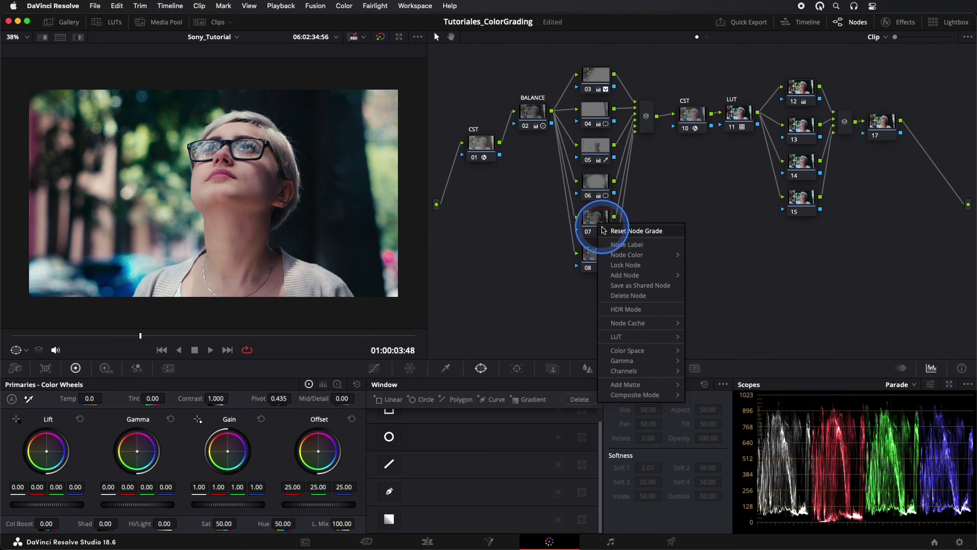
mouse_move(646, 396)
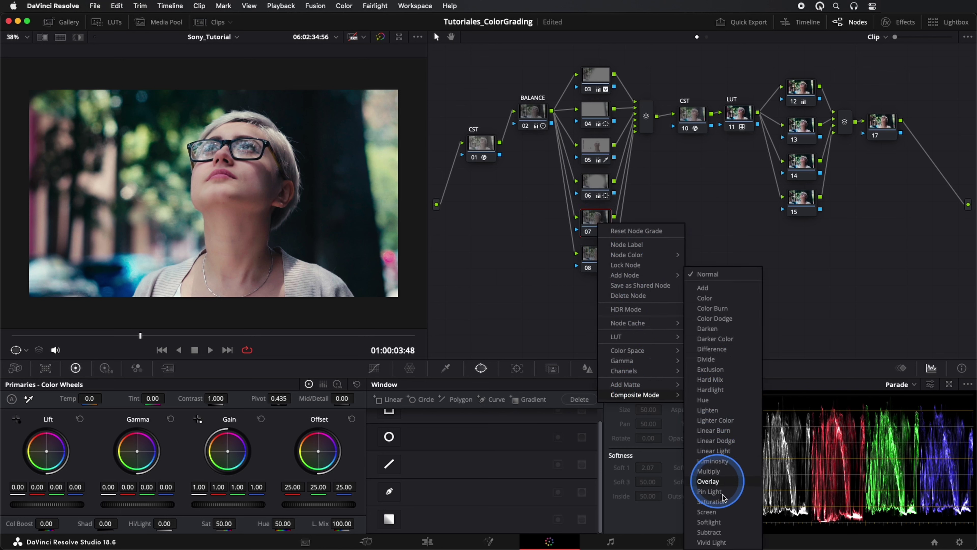
left_click(726, 523)
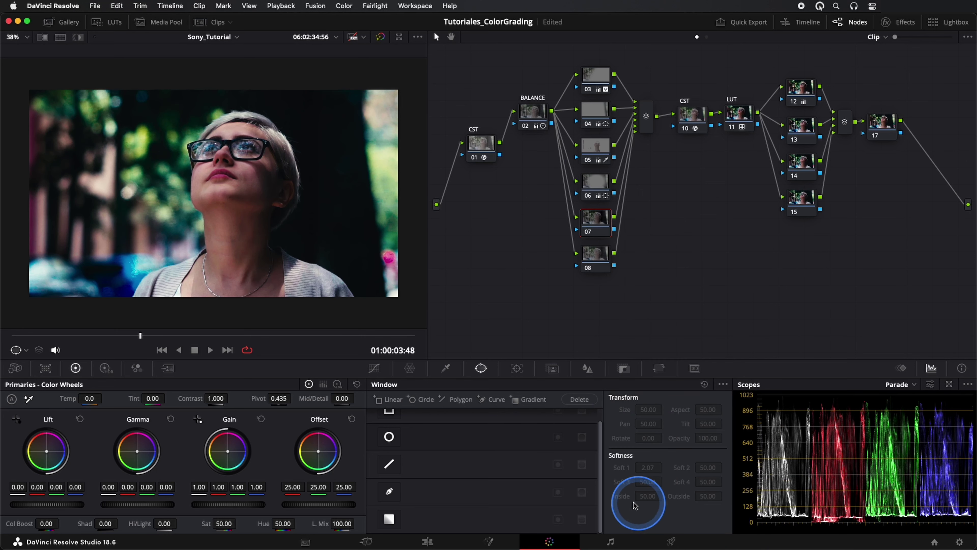
Step: Drop node 07's saturation to 0, raise Gain to 1.19, and lift Lift and Gamma to 0.03
left_click_drag(227, 523, 54, 523)
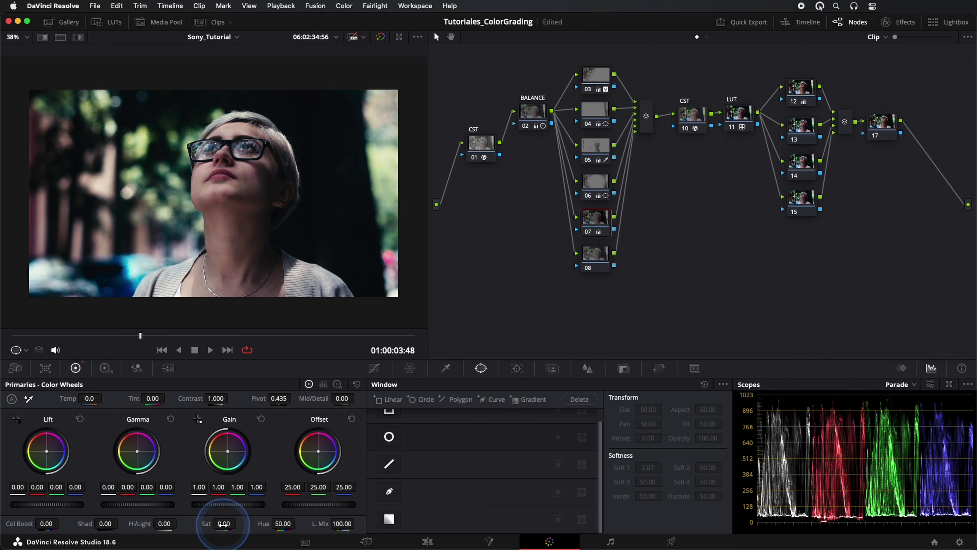
left_click(224, 508)
left_click_drag(223, 508, 194, 507)
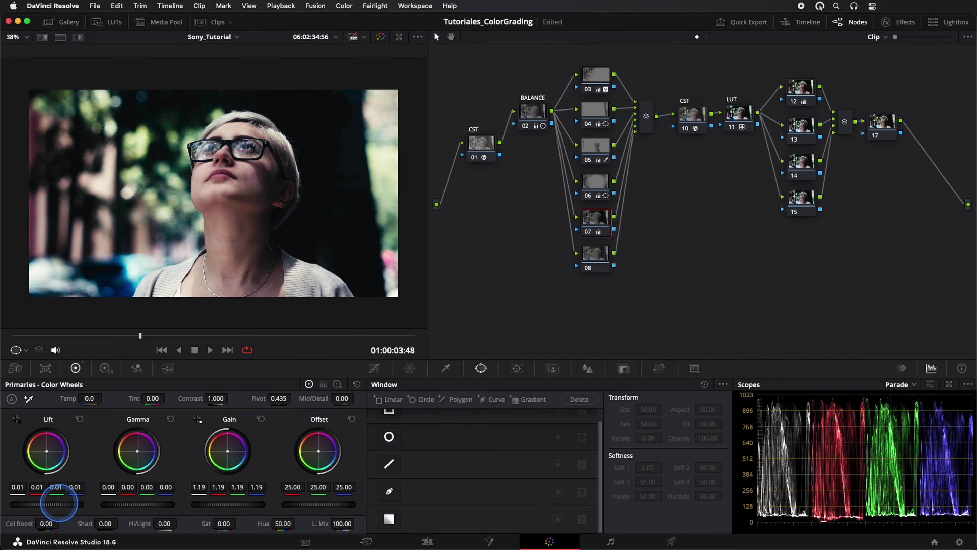
left_click_drag(61, 503, 183, 504)
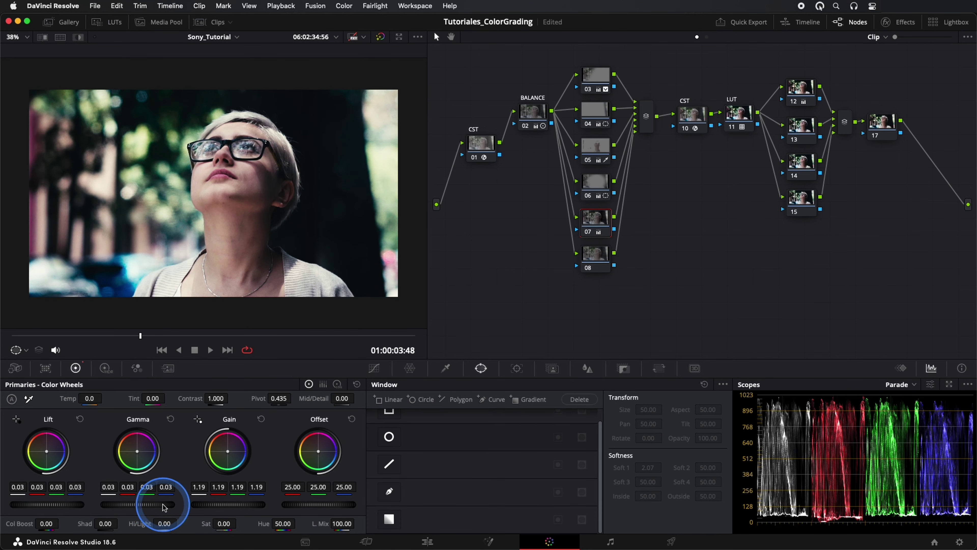
Step: Set node 07's blur radius to 0.72 and its Key Output Gain to about 0.33
left_click(586, 370)
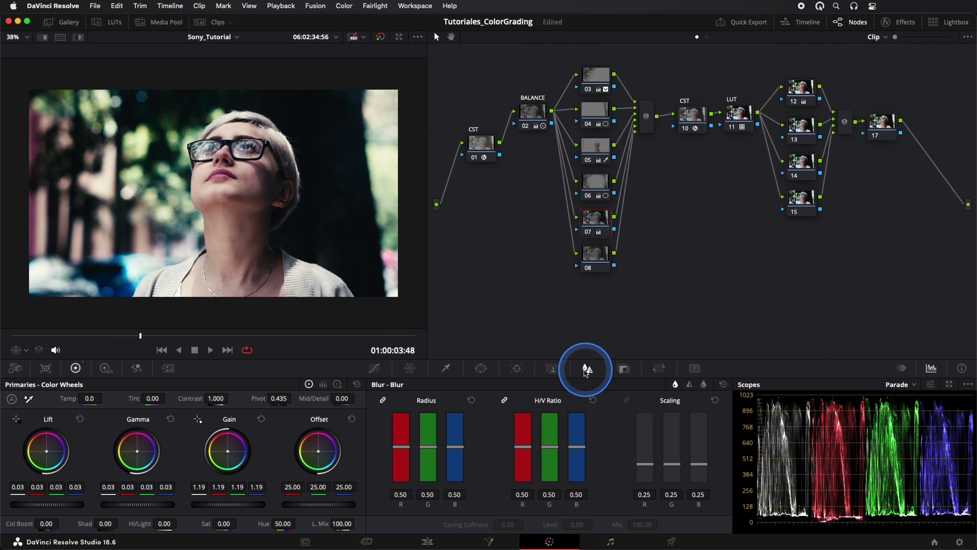
left_click_drag(455, 447, 461, 432)
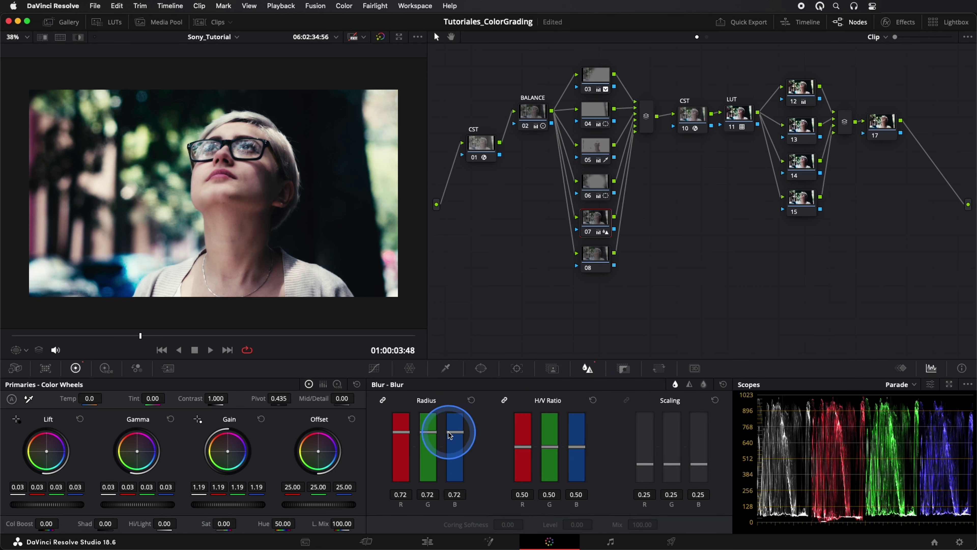
left_click(624, 368)
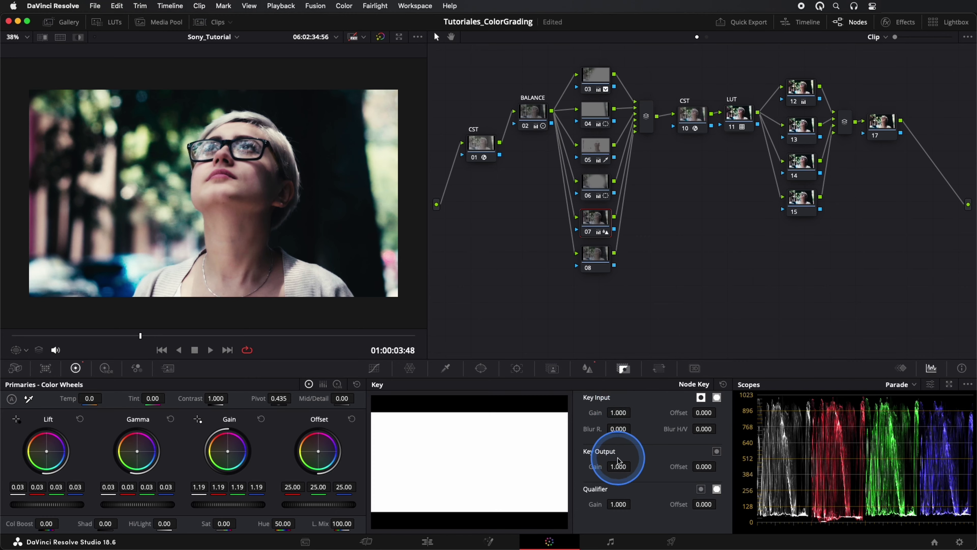
left_click_drag(617, 467, 154, 458)
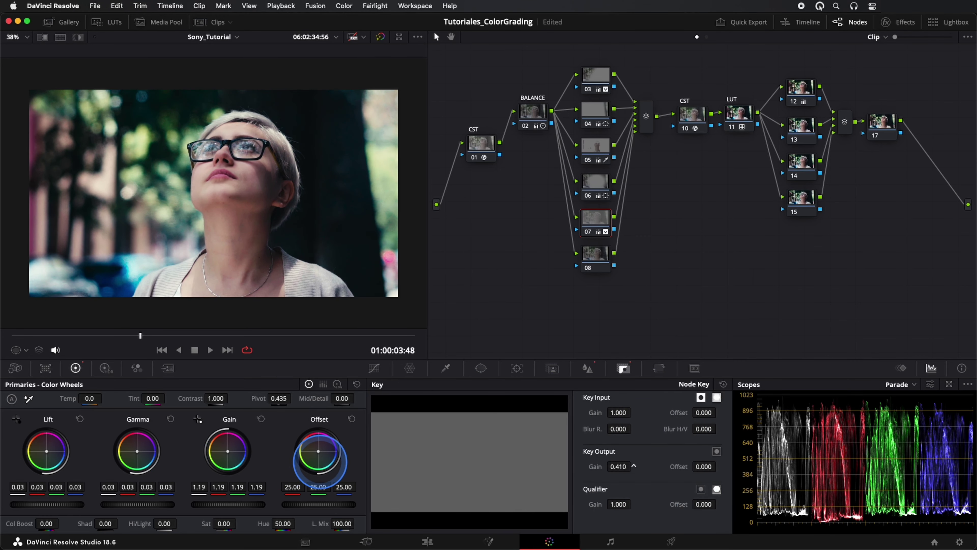
left_click_drag(154, 458, 280, 462)
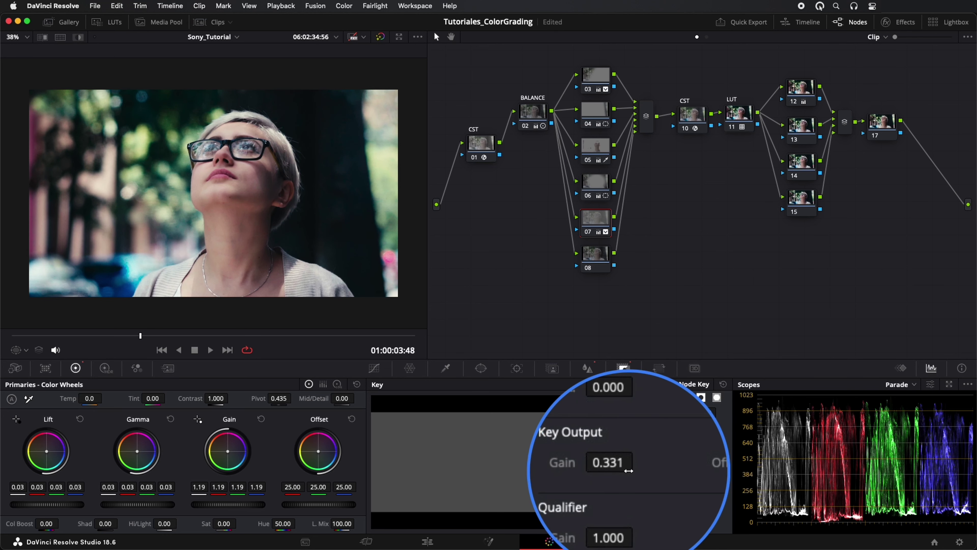
left_click(383, 370)
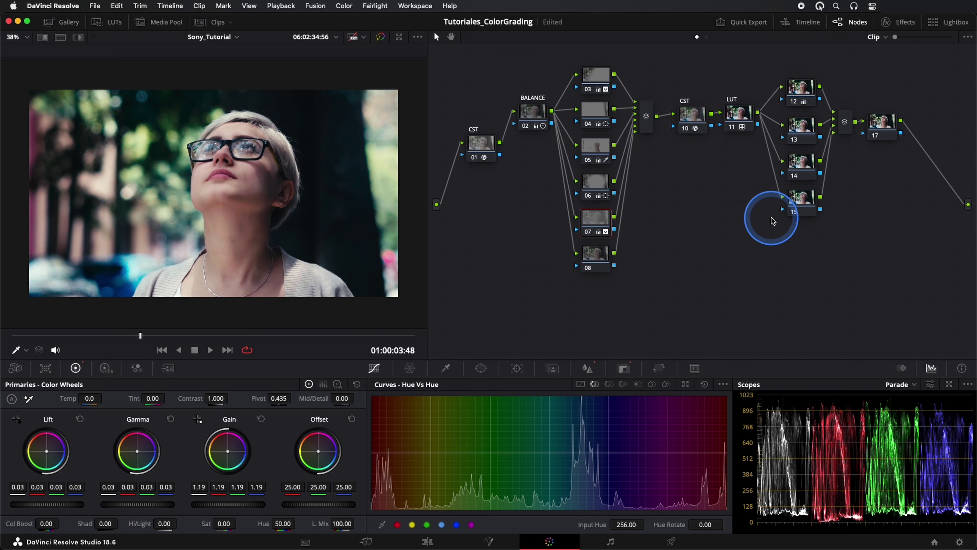
Step: On node 13, pull a deep dip in the Hue vs Hue curve to shift the yellow-greens
left_click(807, 126)
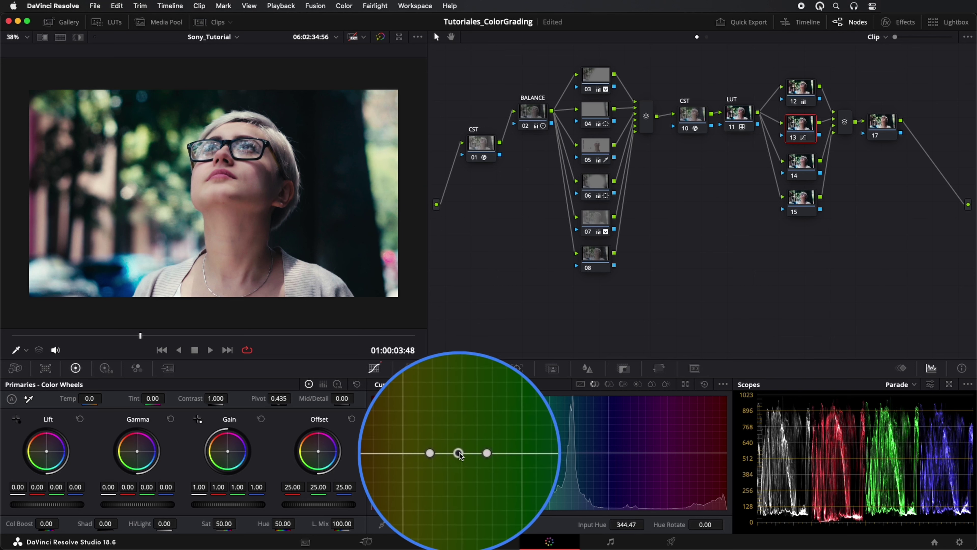
left_click_drag(458, 453, 459, 459)
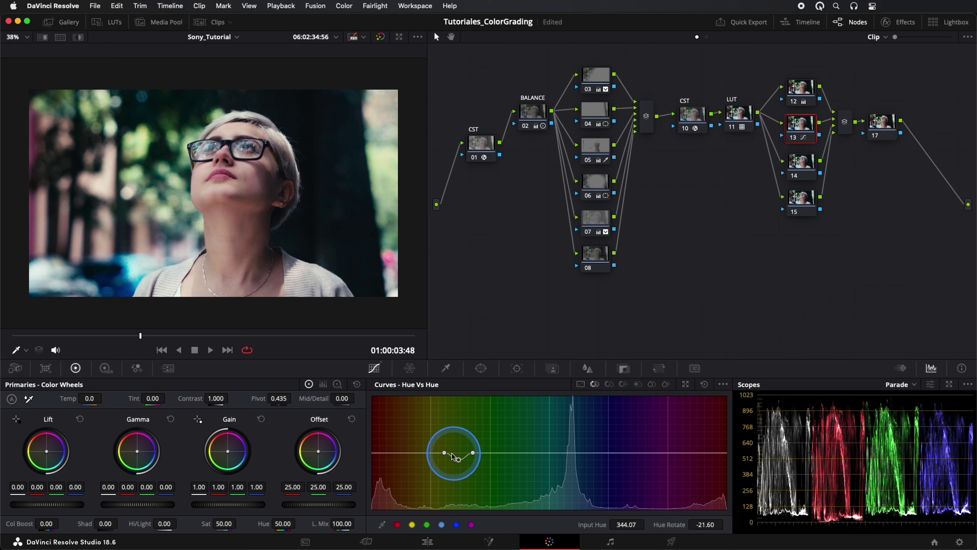
left_click(444, 453)
left_click(473, 453)
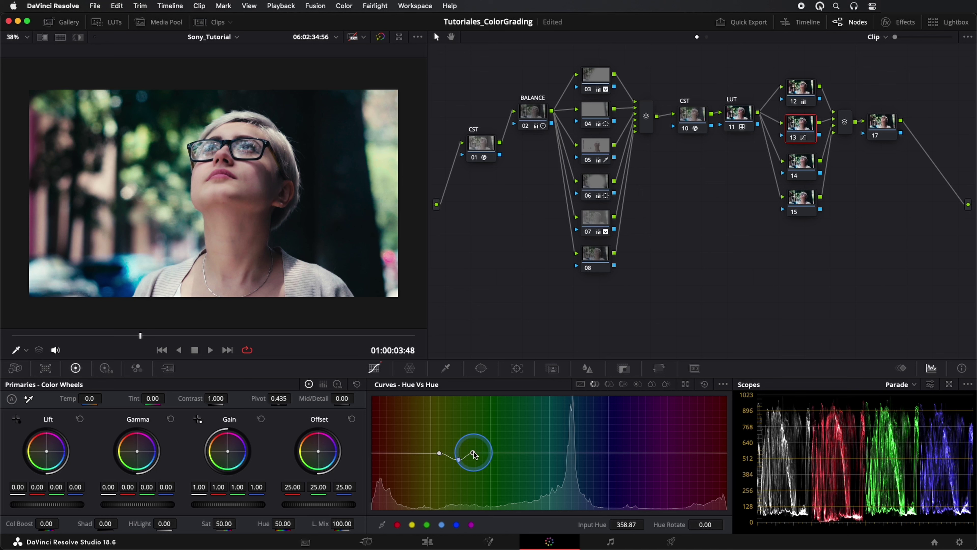
left_click_drag(458, 459, 456, 480)
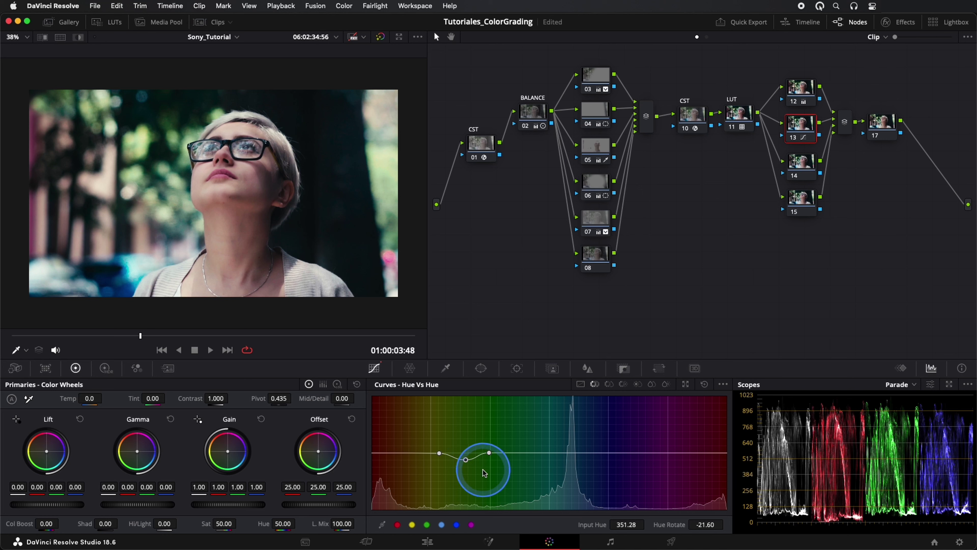
Step: Add a widened Hue vs Sat bump on the sampled foliage yellow-green to boost its saturation
left_click(609, 386)
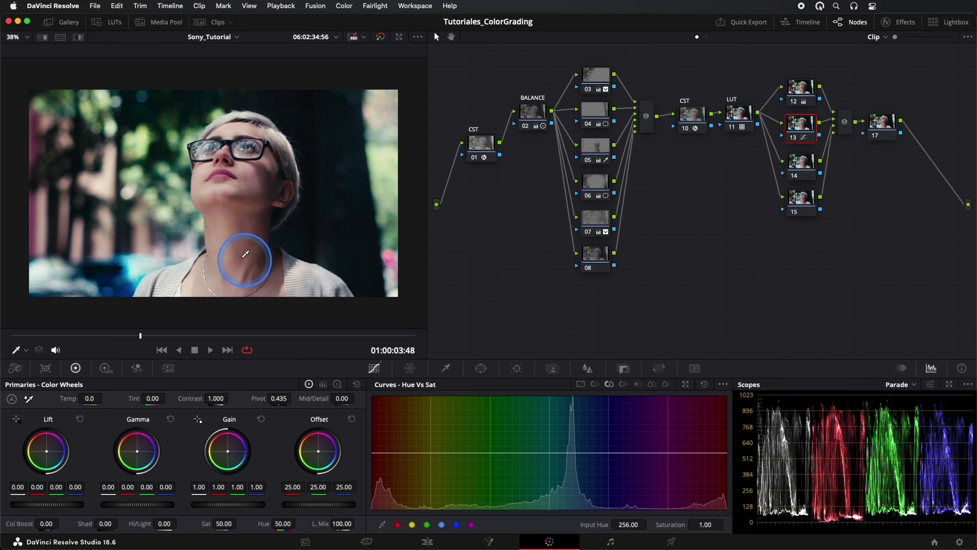
left_click(138, 171)
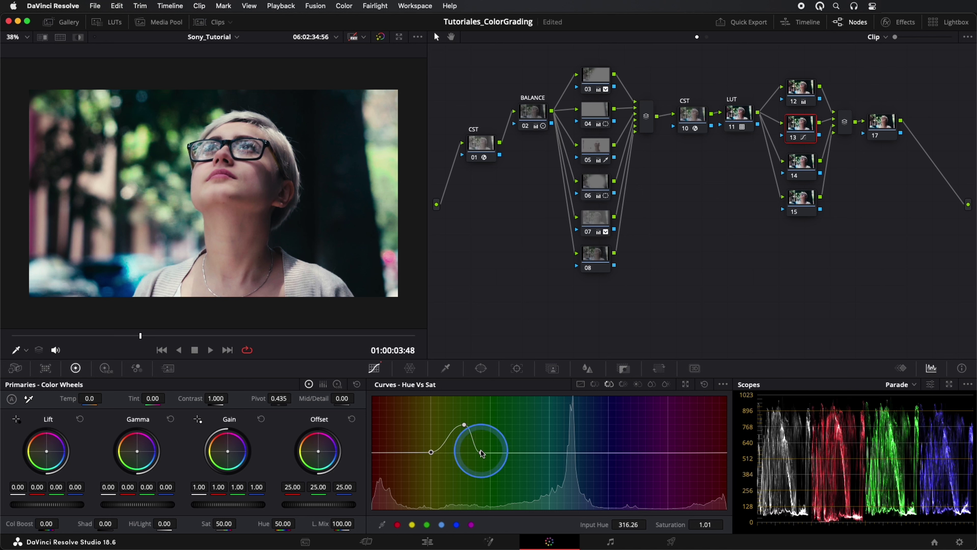
left_click_drag(483, 453, 510, 455)
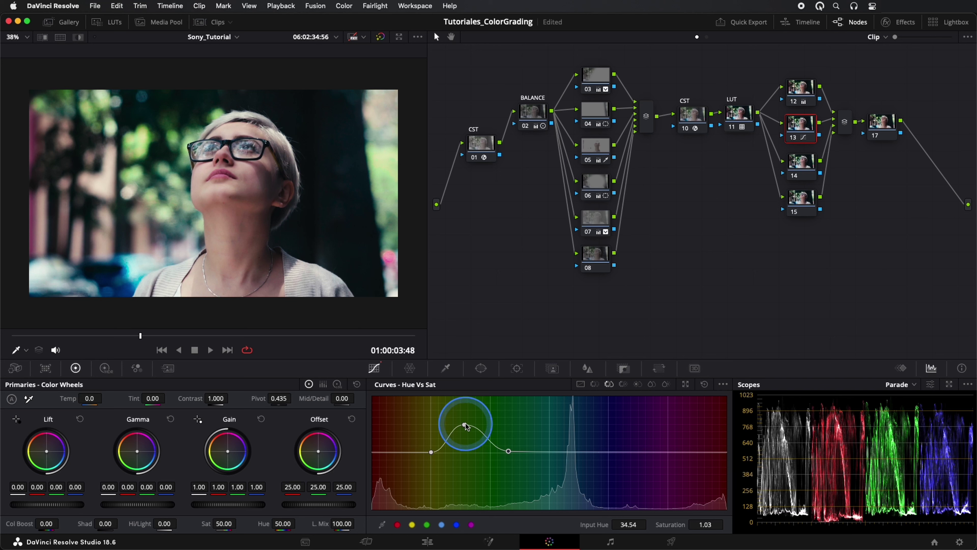
left_click_drag(466, 427, 472, 420)
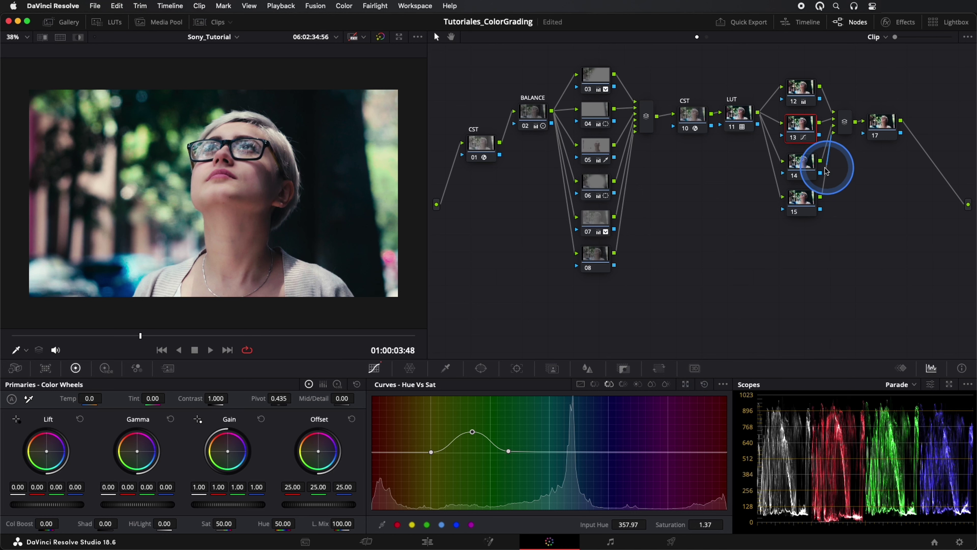
Step: Raise node 14's saturation to about 54 and tilt its Gain slightly toward red
left_click(801, 170)
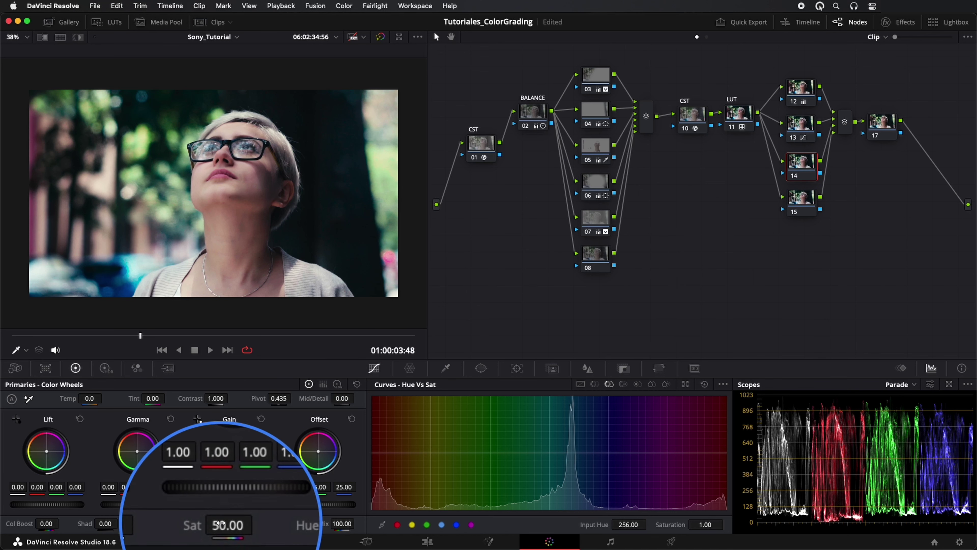
left_click_drag(221, 523, 240, 526)
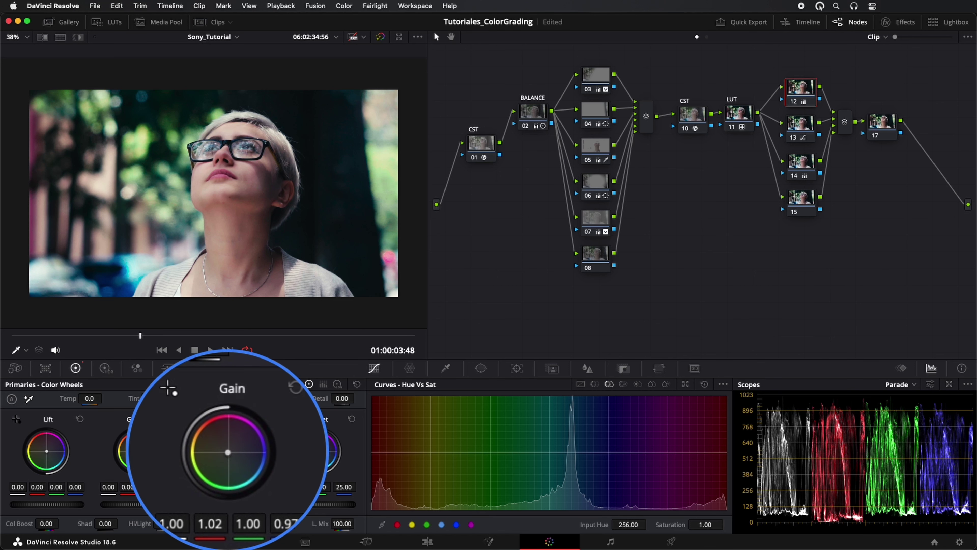
left_click_drag(227, 452, 230, 452)
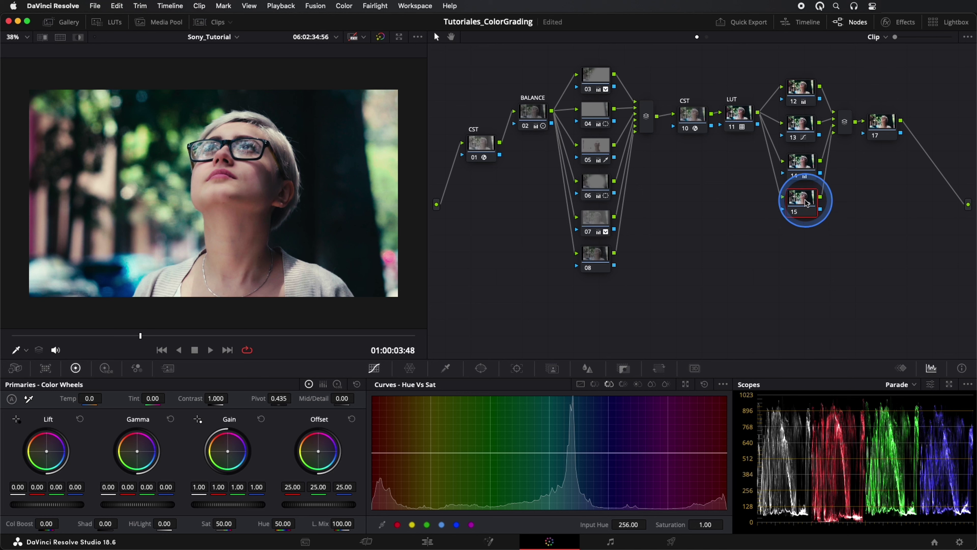
Step: Move the Custom curve's black point slightly right, then scrub the clip to check the grade
left_click(581, 385)
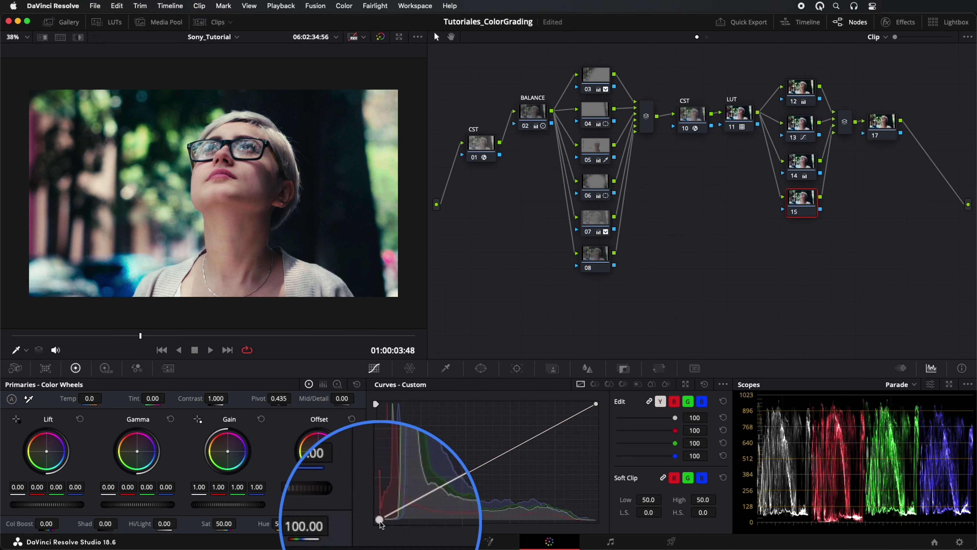
left_click_drag(379, 520, 385, 519)
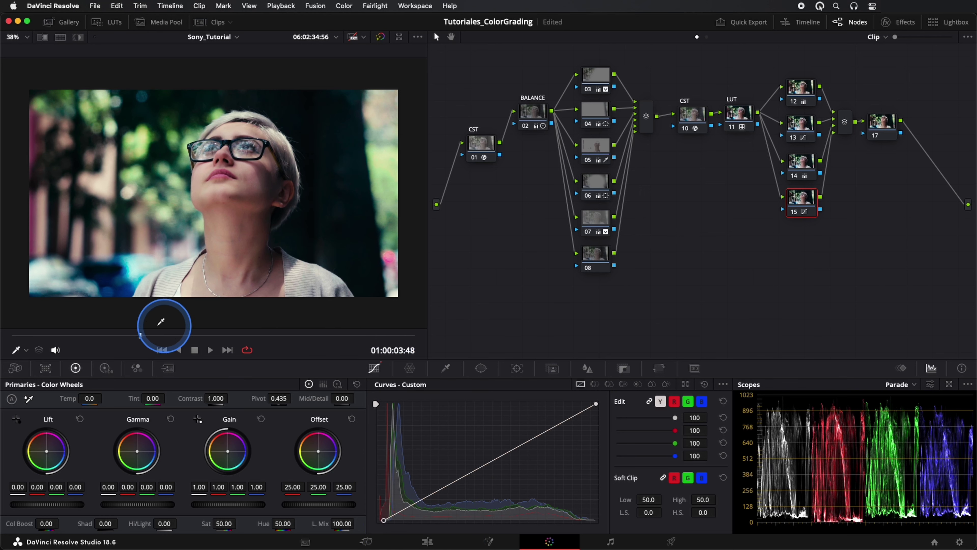
mouse_move(98, 335)
left_mouse_down()
mouse_move(366, 342)
mouse_move(128, 340)
mouse_move(141, 339)
left_mouse_up()
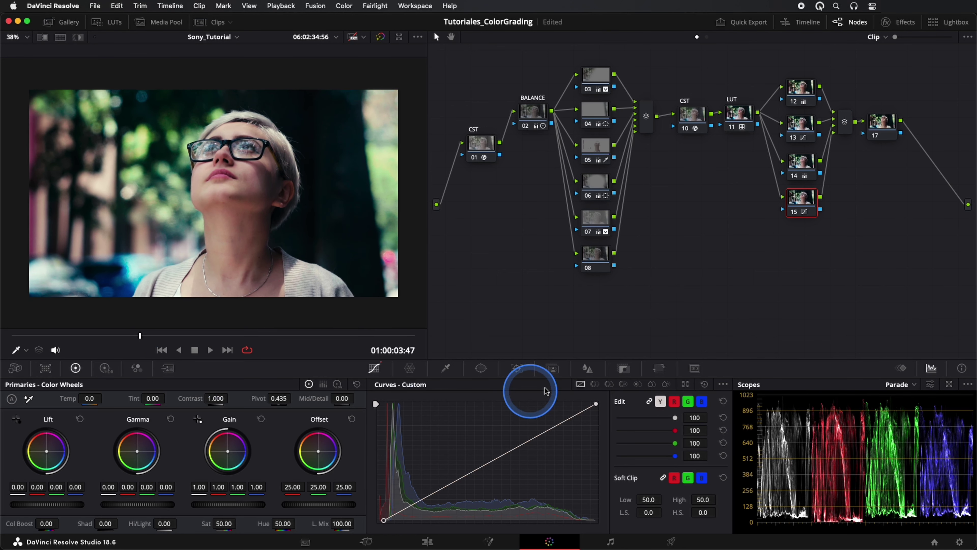
Step: Add a circular window to node 08, stretched into a soft, tilted tall oval
left_click(597, 256)
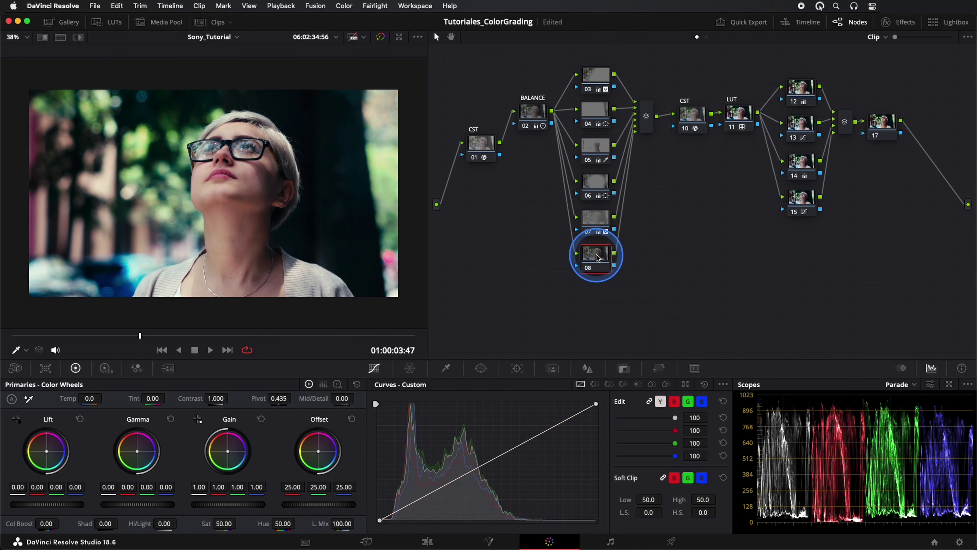
left_click(481, 368)
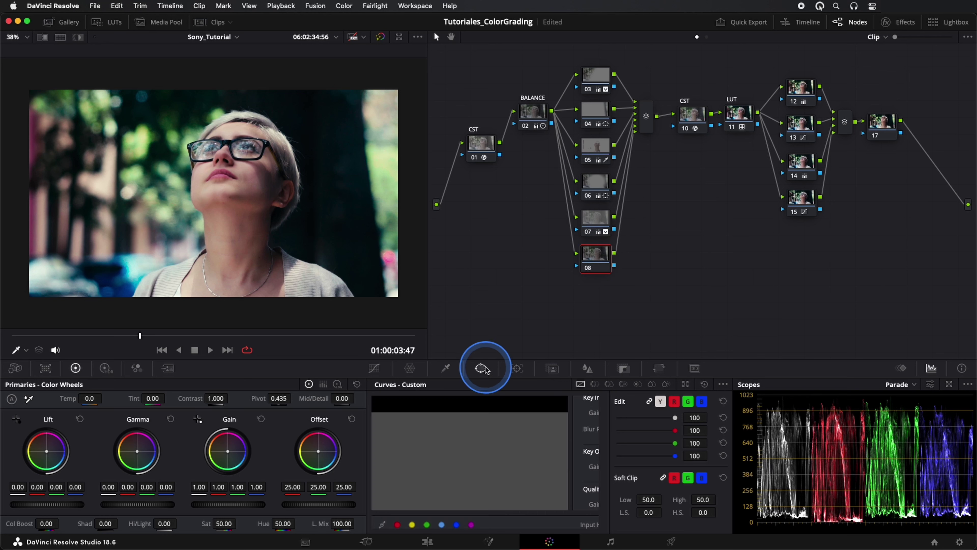
left_click(389, 437)
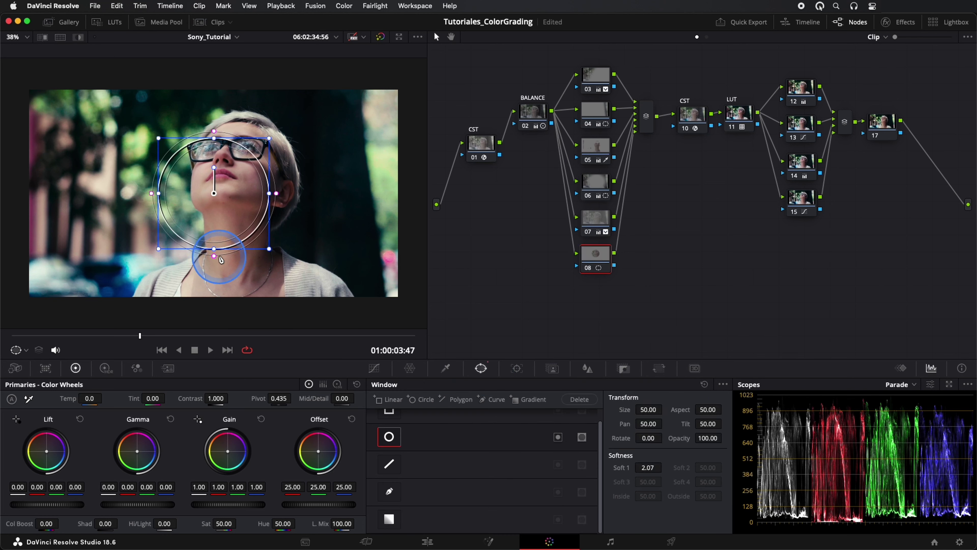
left_click_drag(211, 249, 214, 299)
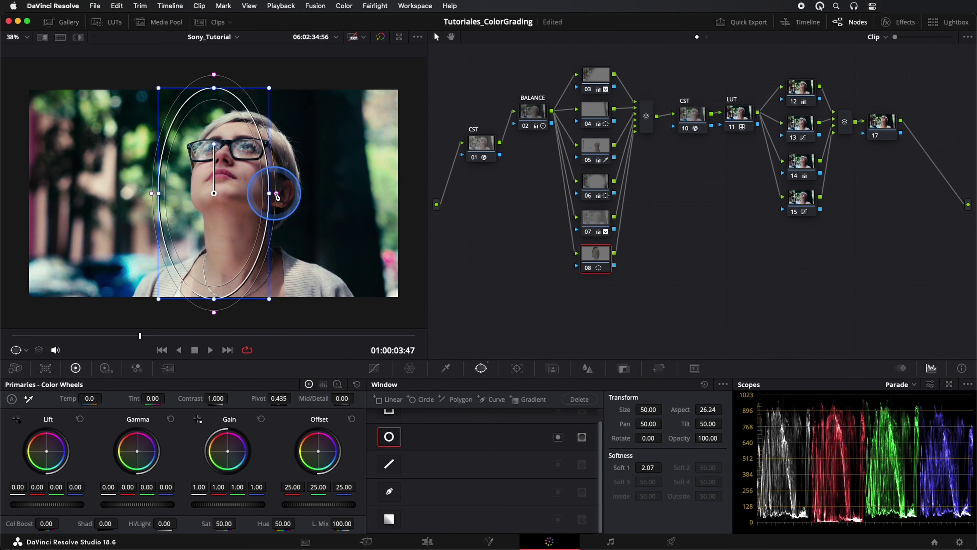
left_click_drag(276, 193, 291, 195)
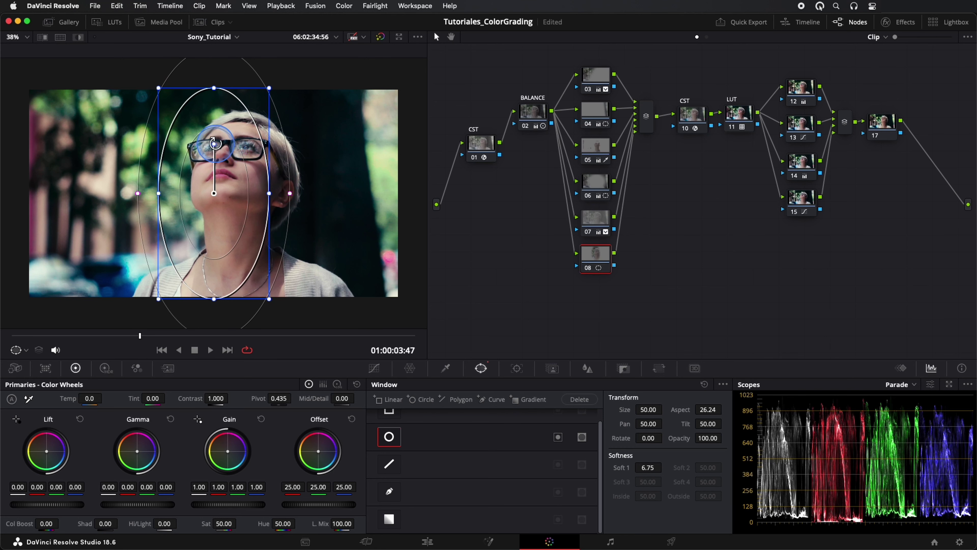
left_click_drag(215, 144, 226, 145)
Step: Position the oval over the face, ease its tilt, and raise Gain to 1.03
left_click_drag(214, 193, 238, 184)
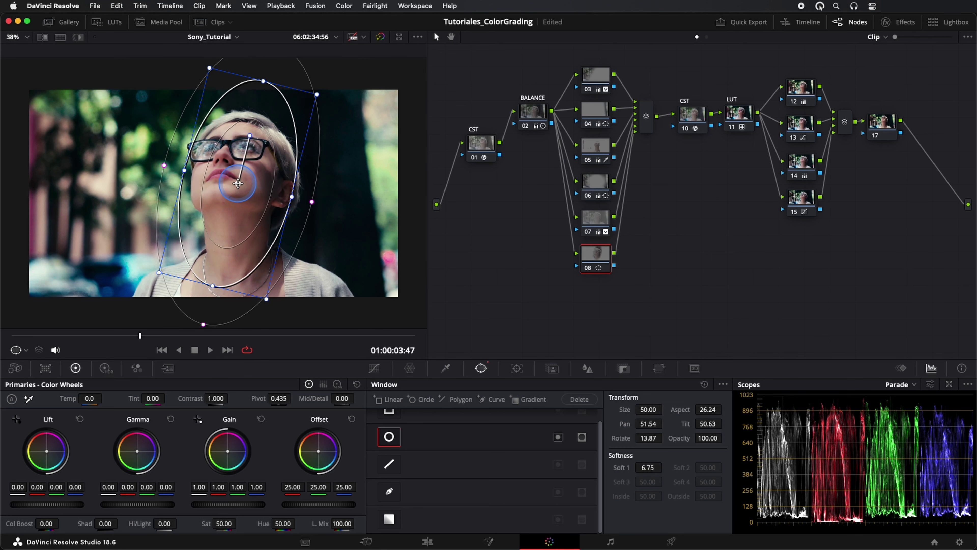
left_click_drag(248, 137, 244, 135)
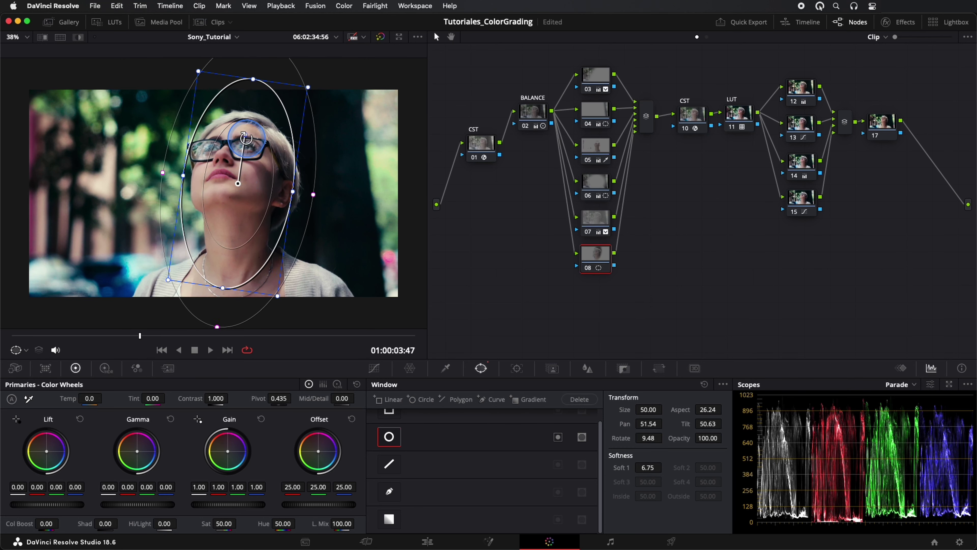
left_click_drag(237, 183, 237, 195)
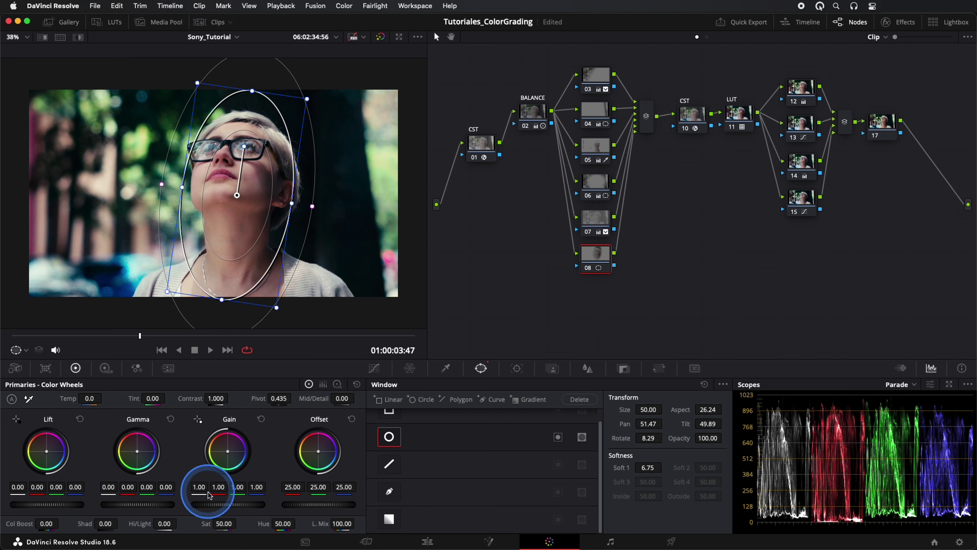
left_click_drag(221, 504, 237, 504)
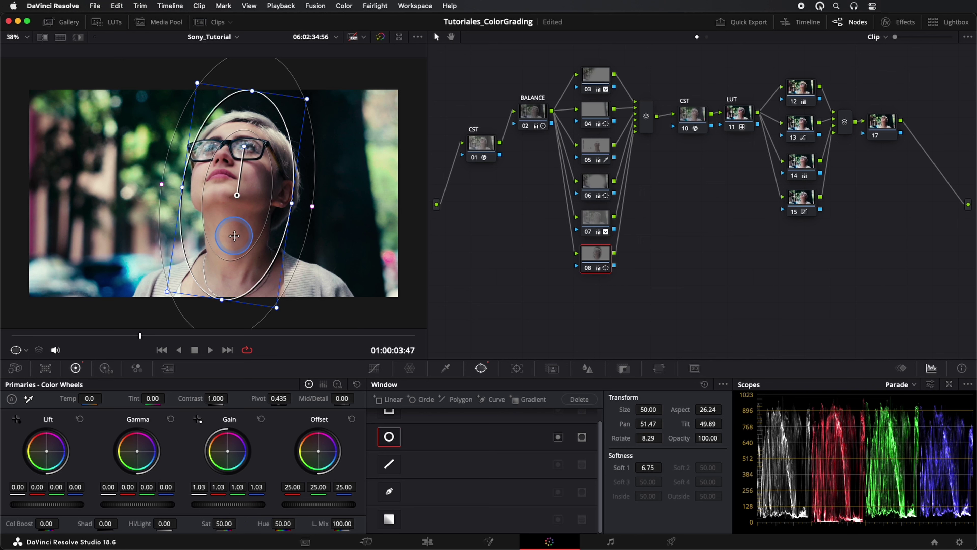
left_click_drag(234, 236, 236, 240)
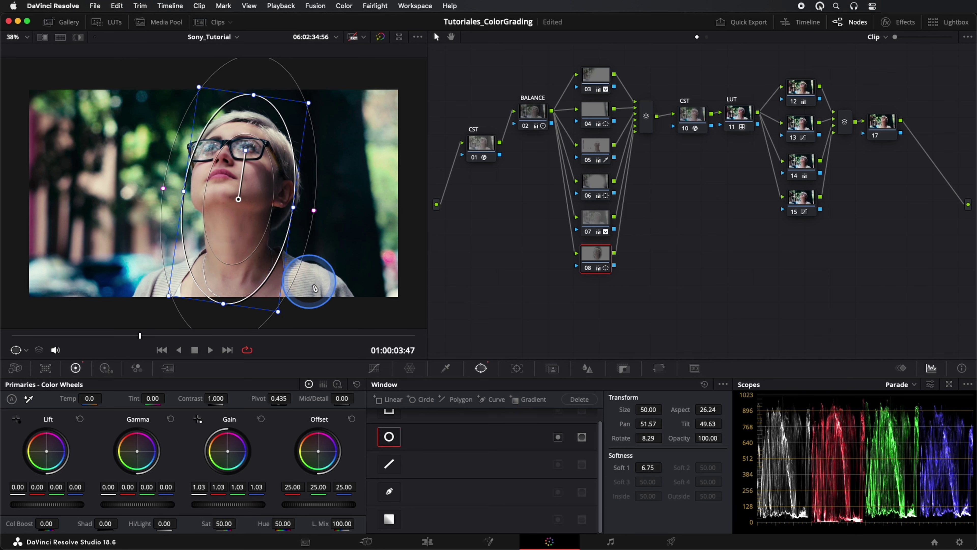
Step: Track node 08's face window forward and backward through the whole clip
left_click(517, 369)
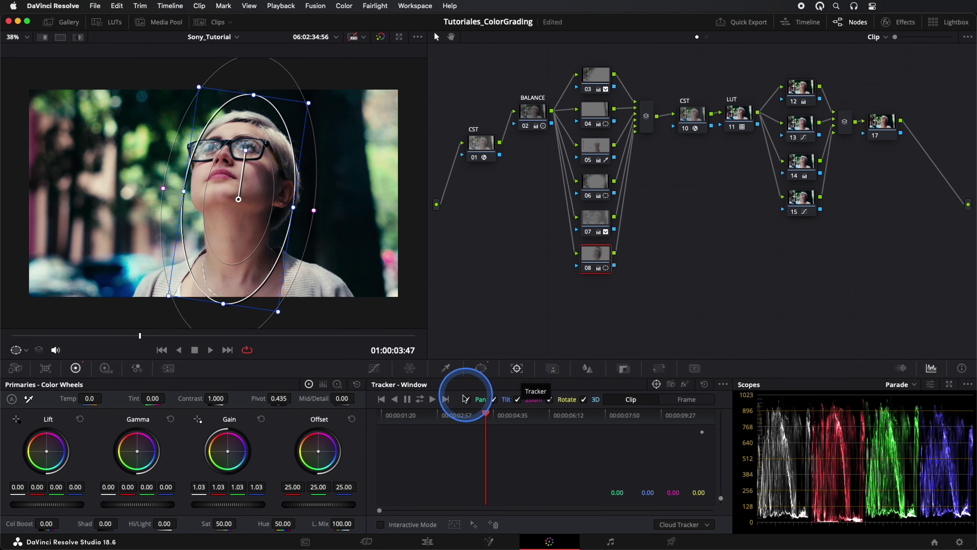
left_click(421, 401)
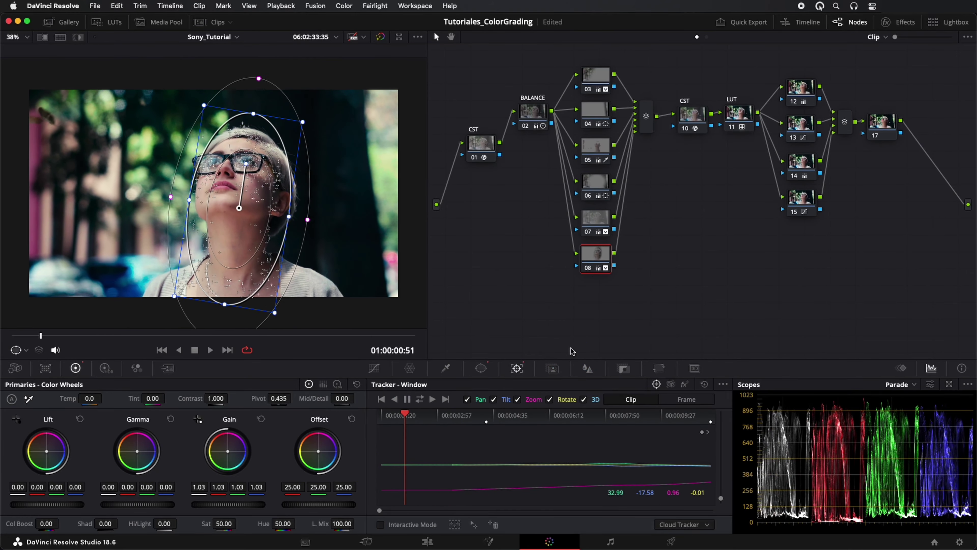
left_click(374, 368)
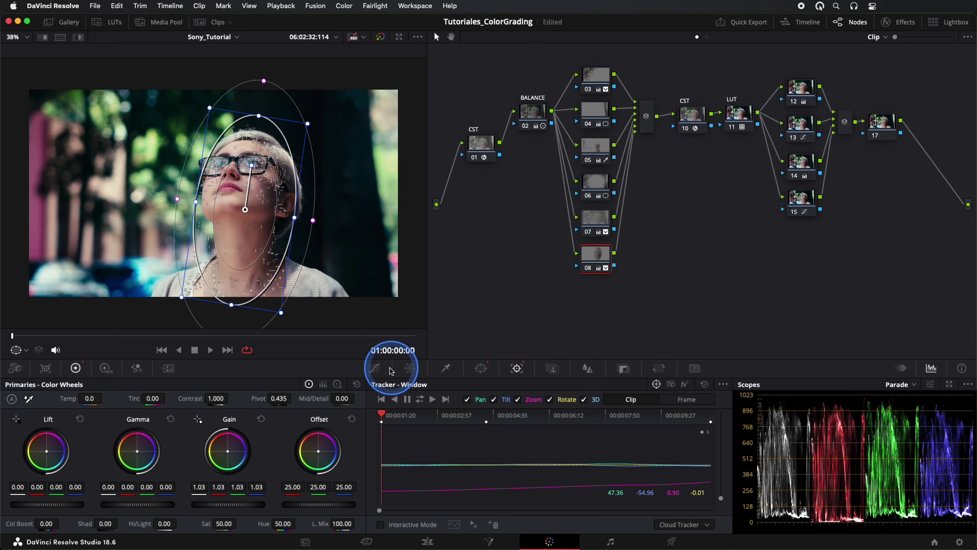
mouse_move(240, 336)
left_mouse_down()
mouse_move(109, 339)
mouse_move(279, 344)
mouse_move(115, 340)
left_mouse_up()
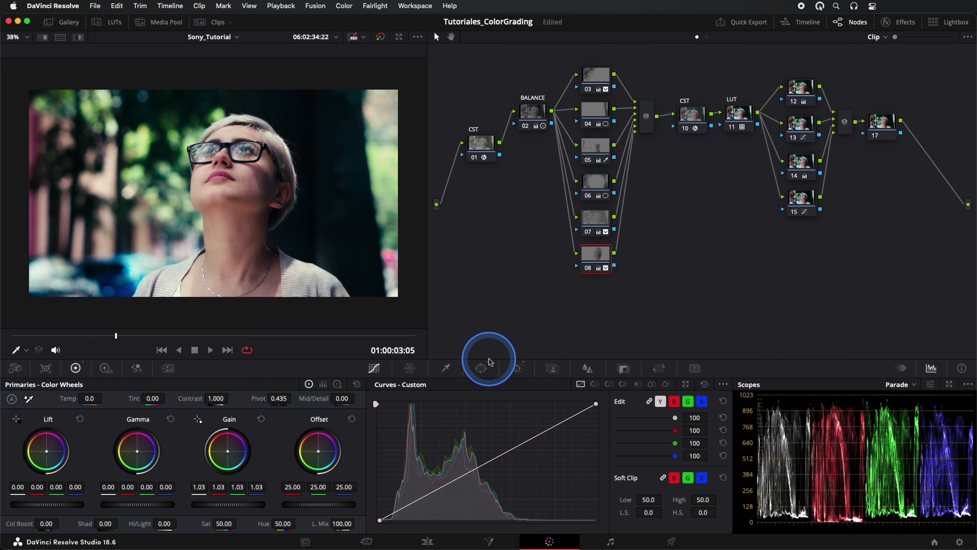
Step: Insert an empty serial node before the first CST node and place it at the tree's start
key("shift+s")
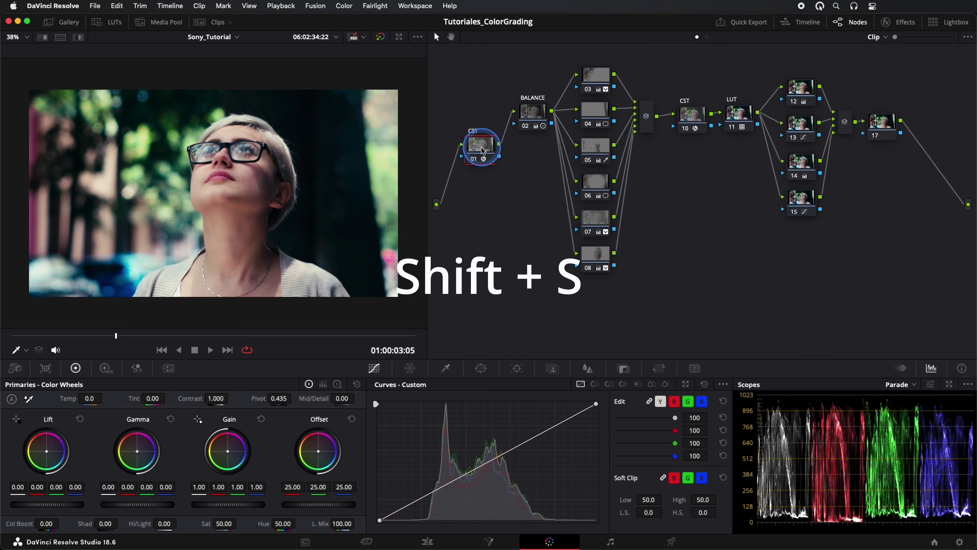
left_click_drag(484, 148, 499, 166)
key("shift+s")
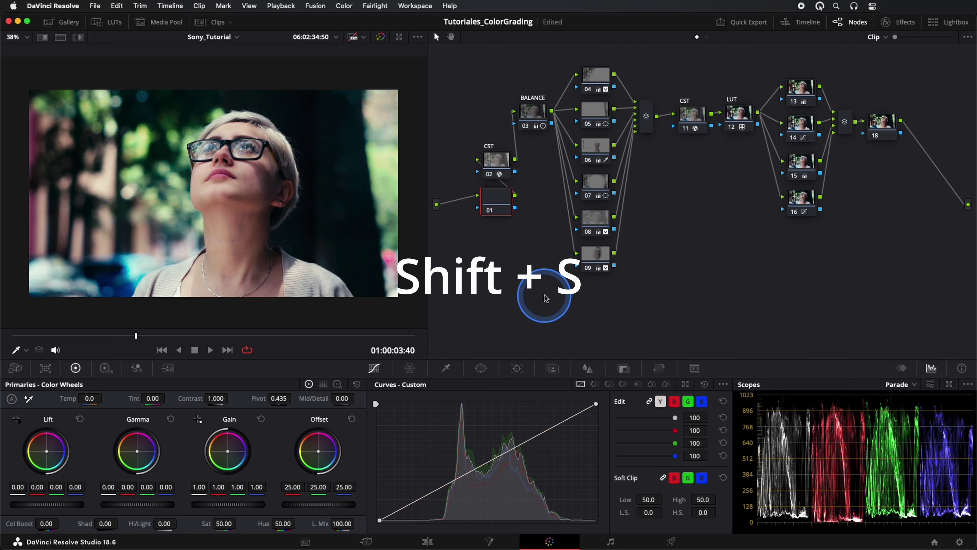
left_click_drag(510, 227, 476, 215)
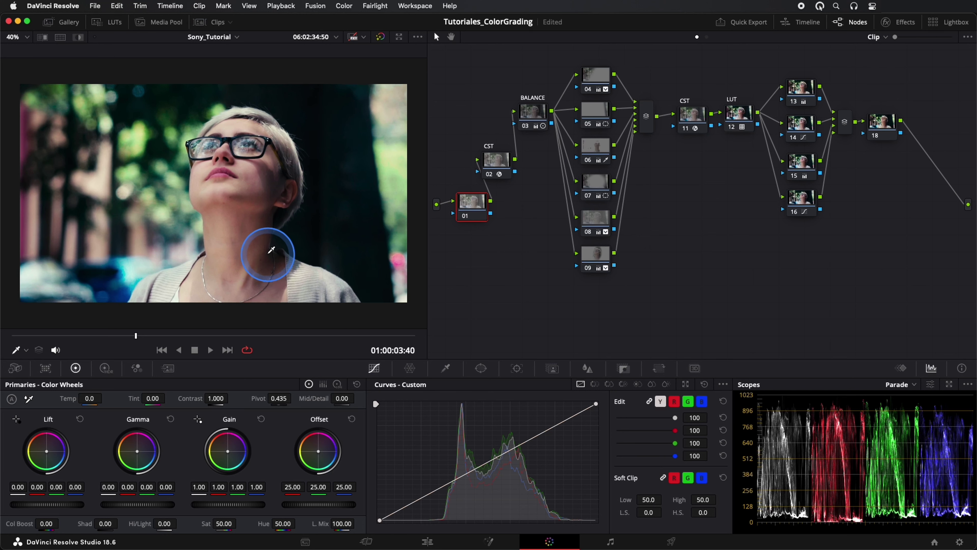
scroll(266, 254, "up", 5)
scroll(294, 259, "down", 2)
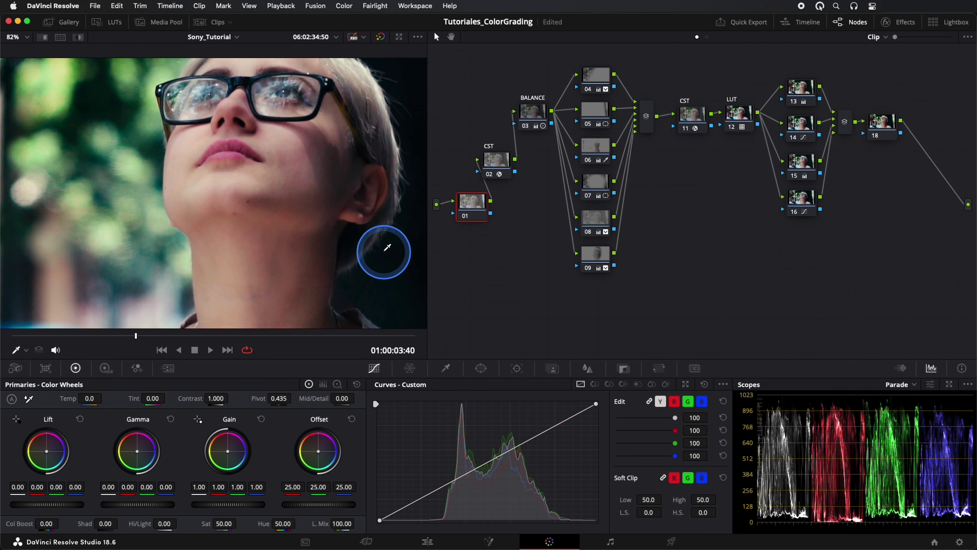
scroll(383, 254, "down", 2)
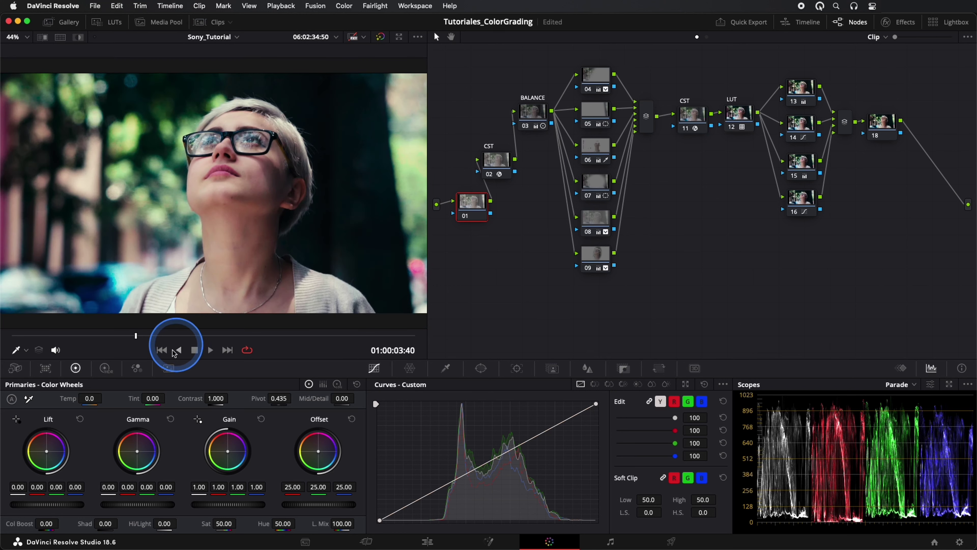
Step: Apply 2-frame temporal noise reduction with Better motion estimation and luma/chroma thresholds of 10.4
left_click(169, 367)
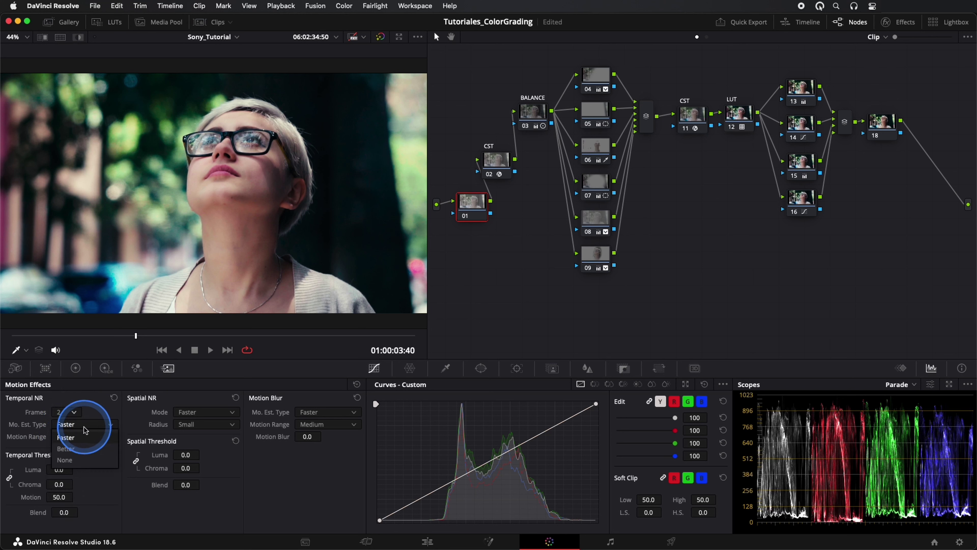
left_click(68, 449)
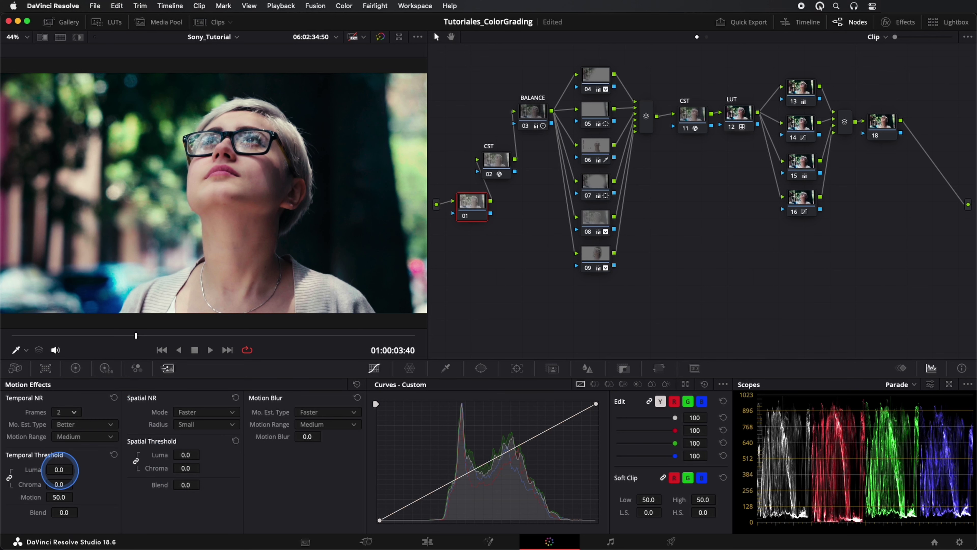
left_click_drag(60, 470, 76, 468)
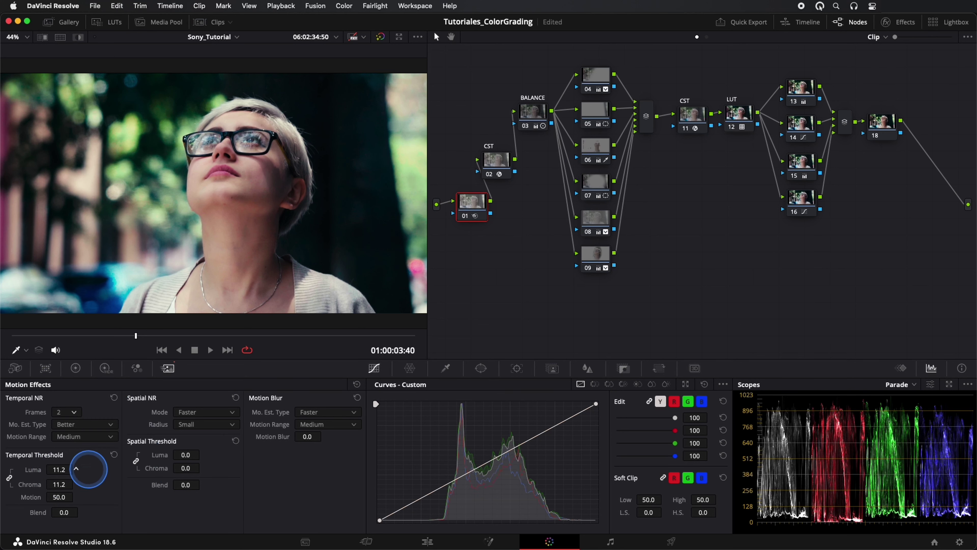
scroll(307, 279, "up", 3)
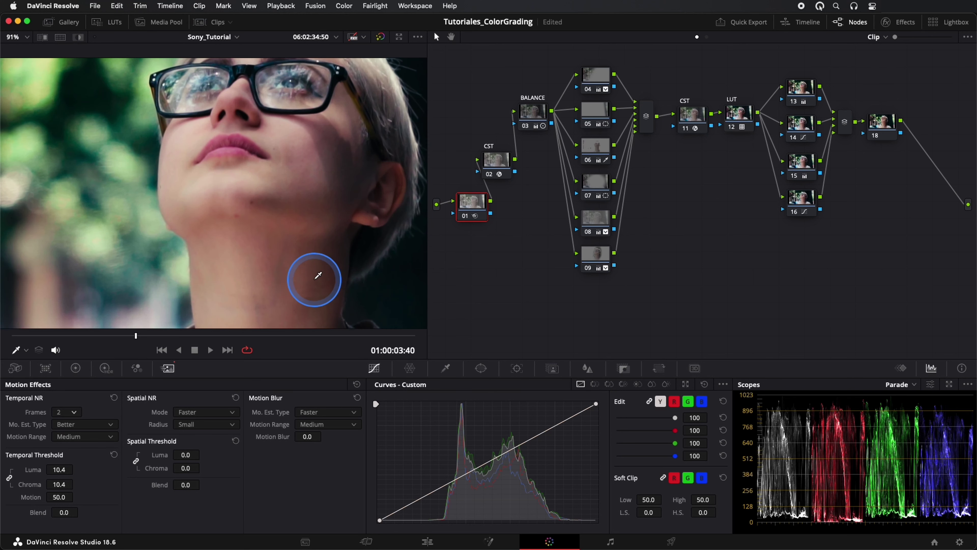
scroll(321, 284, "up", 3)
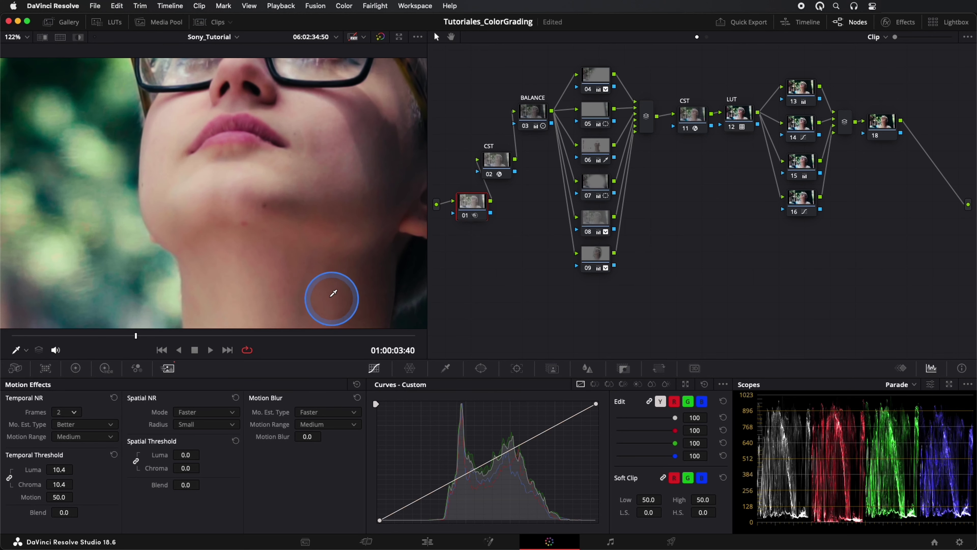
scroll(308, 283, "right", 5)
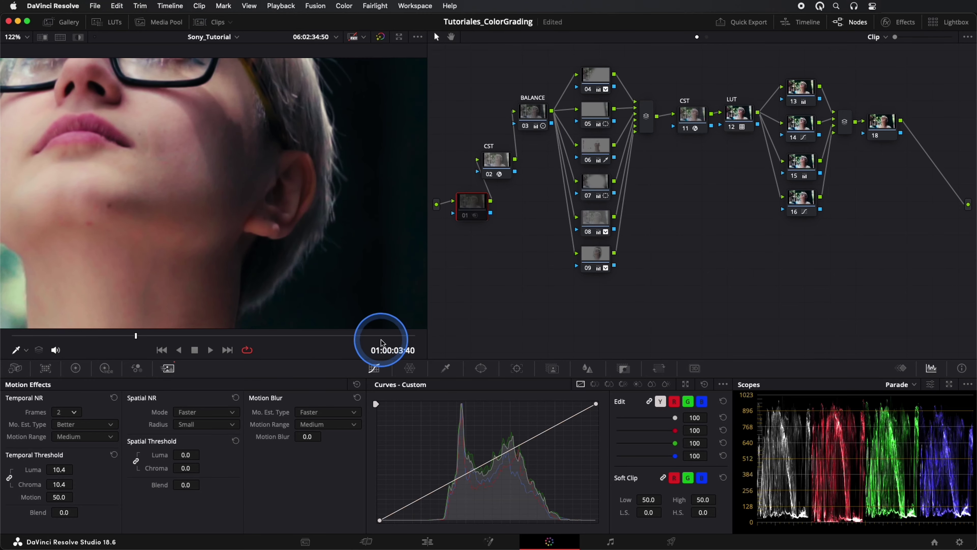
scroll(343, 279, "down", 2)
scroll(346, 276, "up", 1)
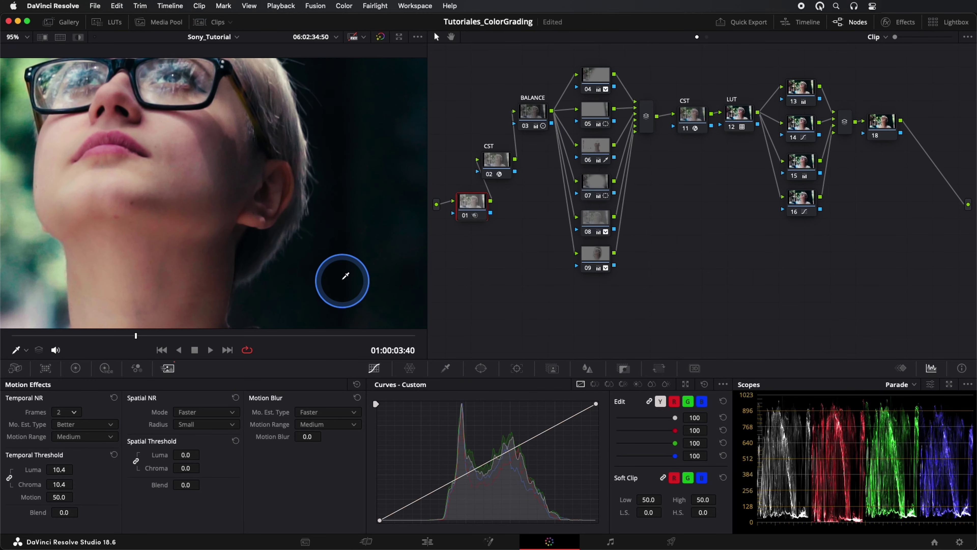
key("shift+z")
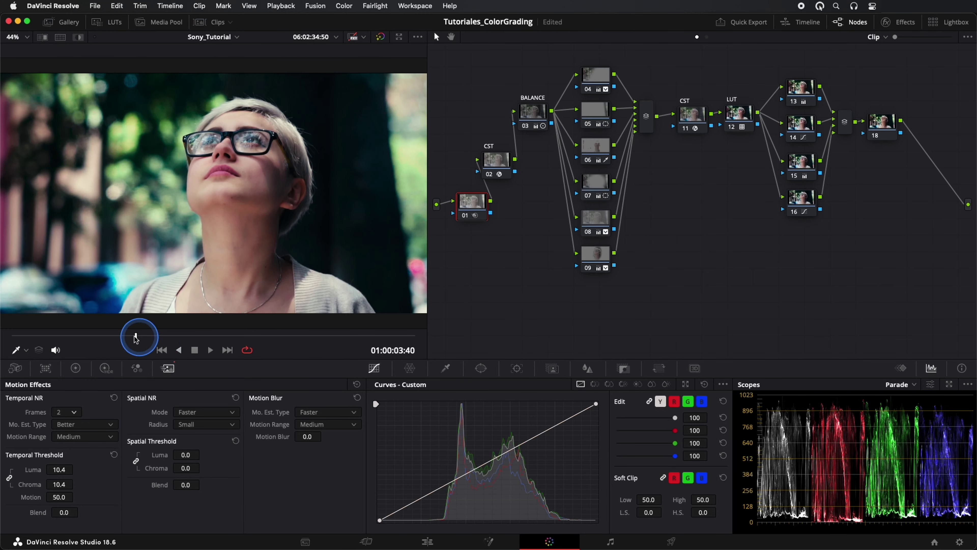
left_click_drag(54, 338, 105, 339)
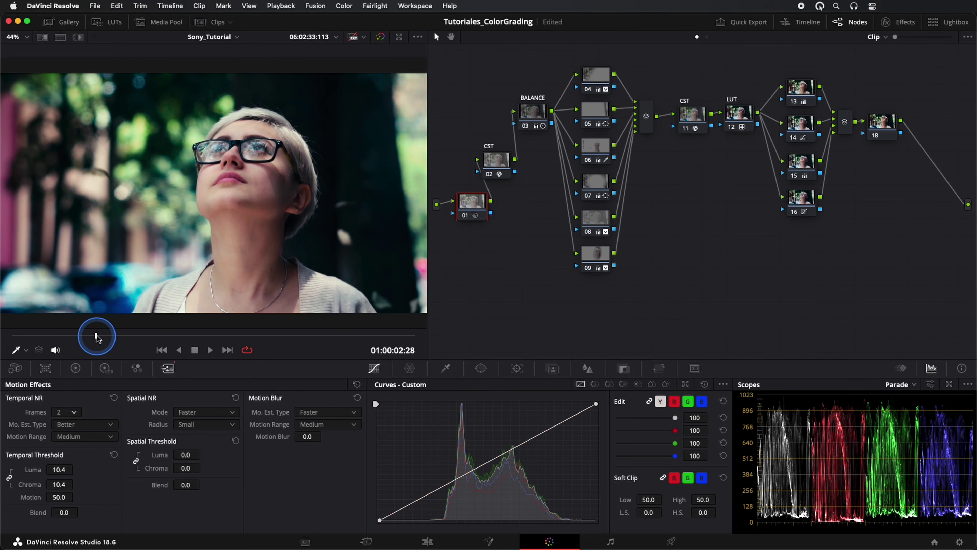